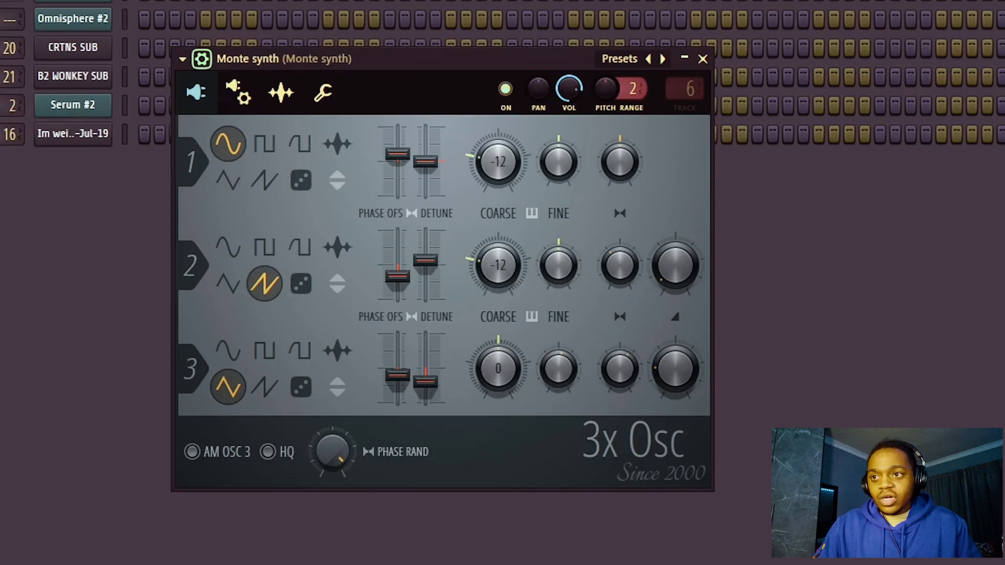
- Examine the Monte synth's 3x Osc oscillator settings, volume envelope and pitch envelope
drag(413, 55, 624, 94)
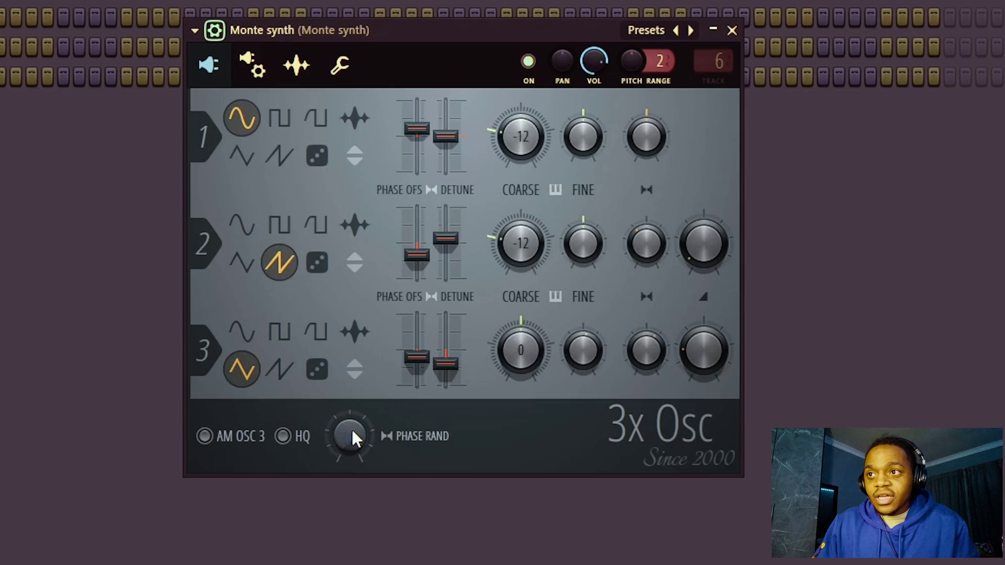
click(254, 66)
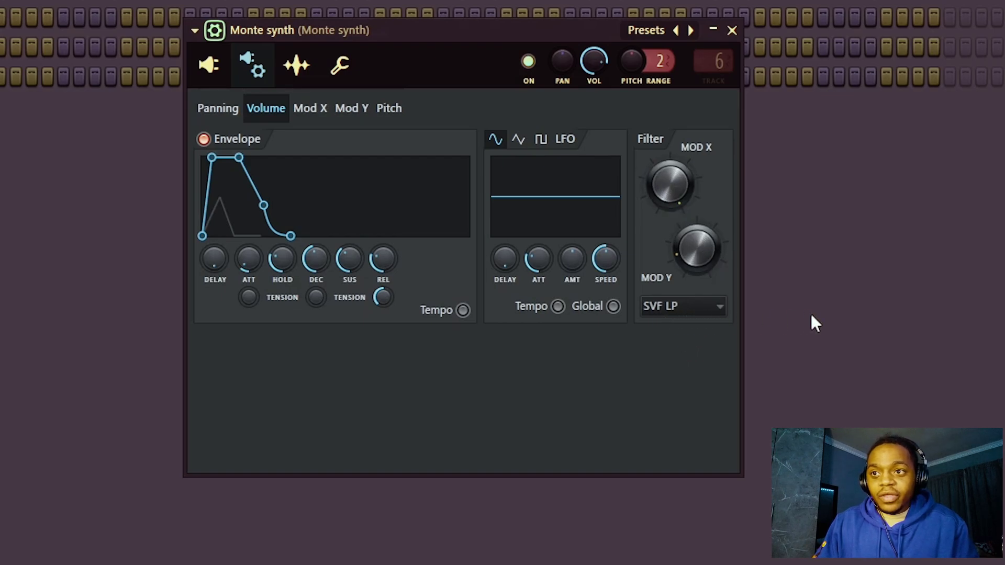
click(388, 109)
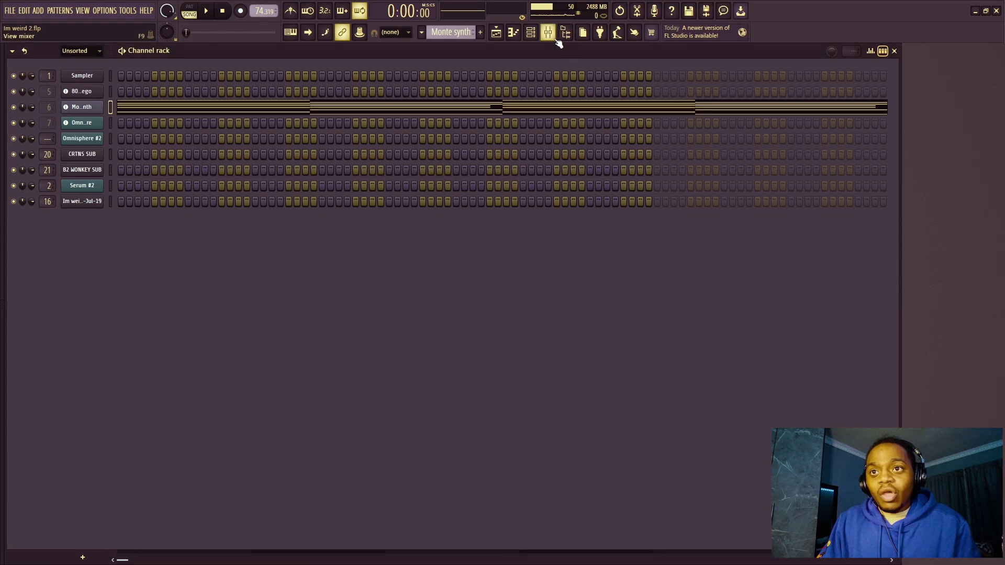
- Open the AIR Flavor Pro effect on the Monte synth mixer track and play back the synth's chords in the piano roll
click(549, 34)
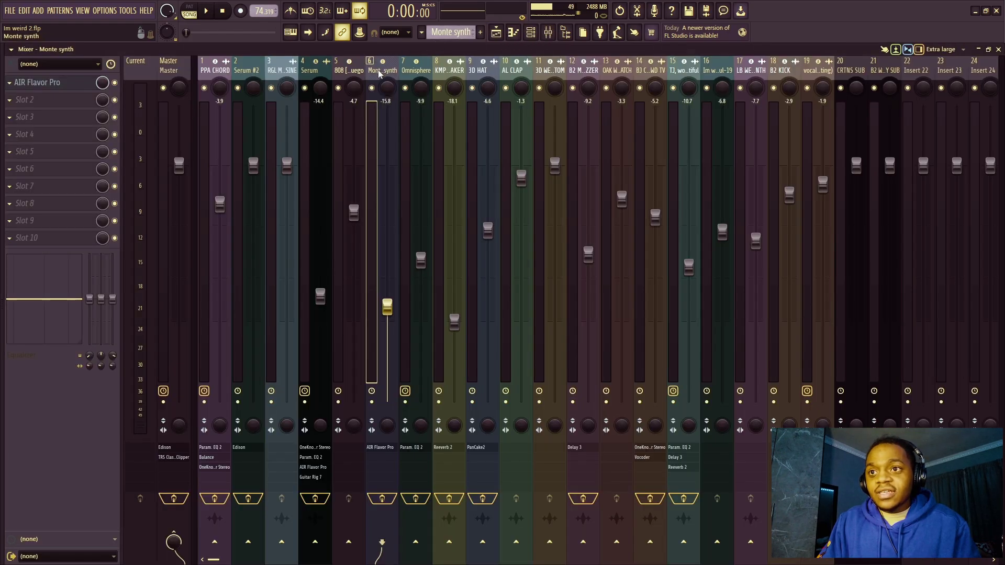
click(37, 82)
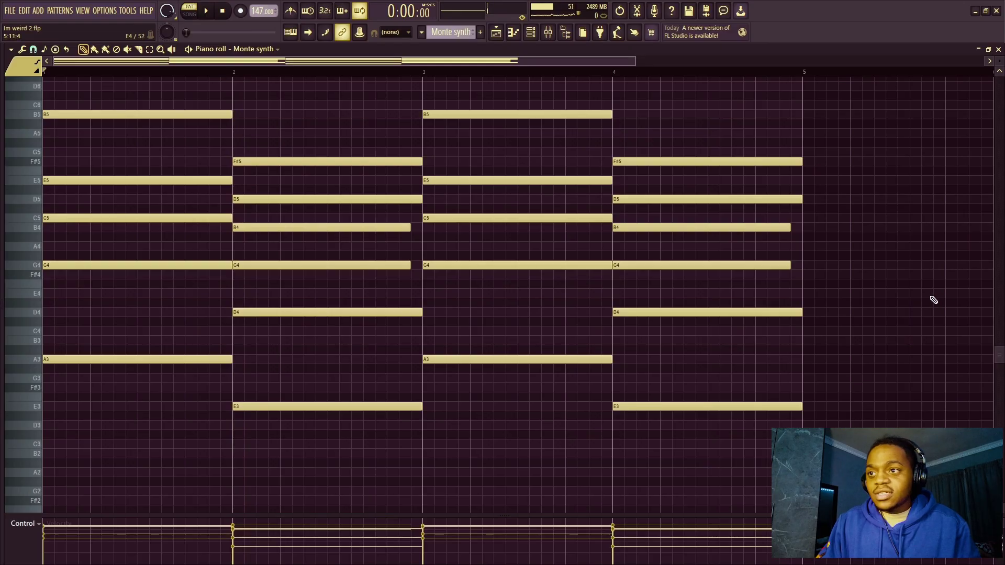
key(space)
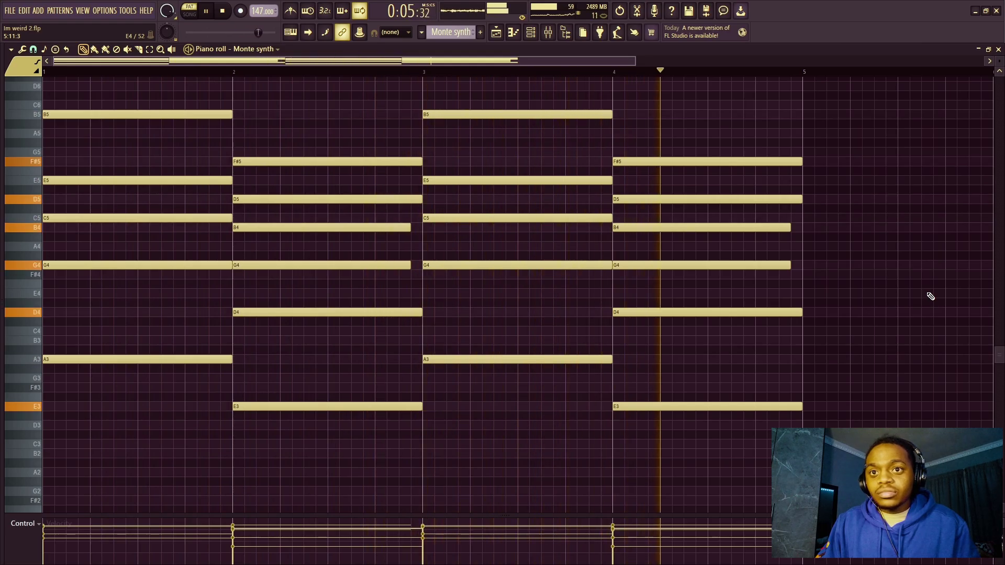
key(space)
scroll(100, 168, up, 1)
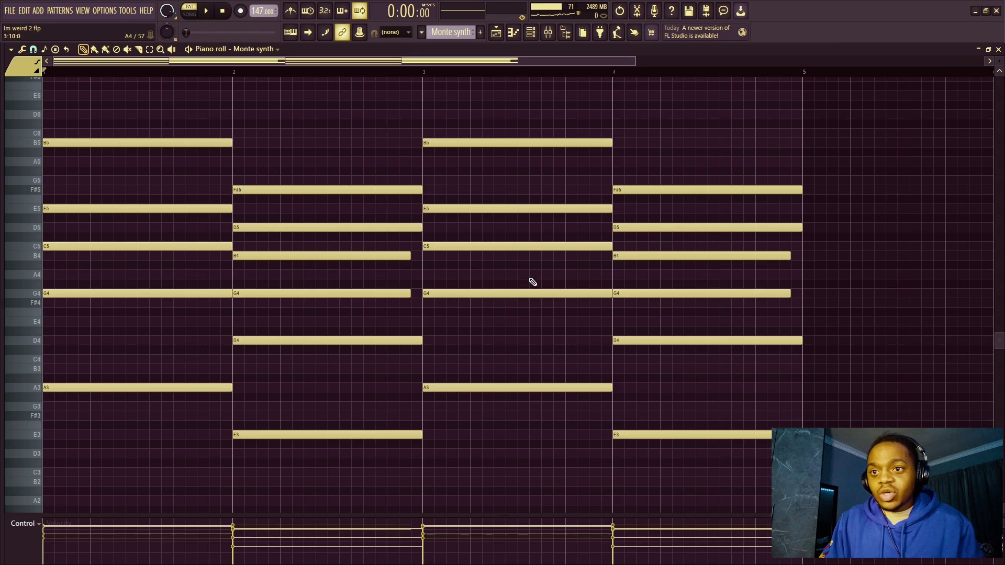
- Open the Omnisphere channel's plugin, leave its soundsource browser and inspect the Alien Station sample in the layer A oscillator
key(F6)
click(90, 127)
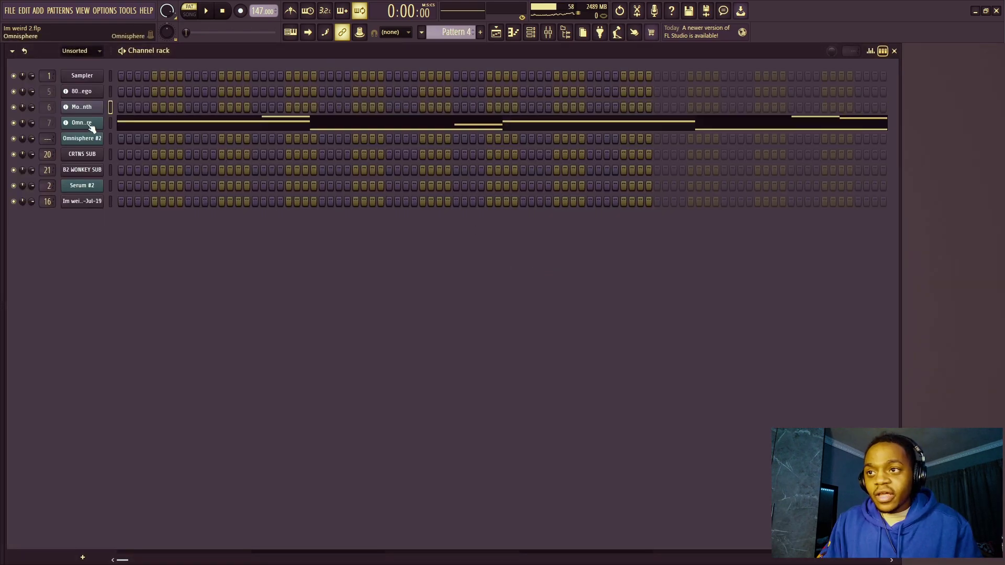
click(93, 128)
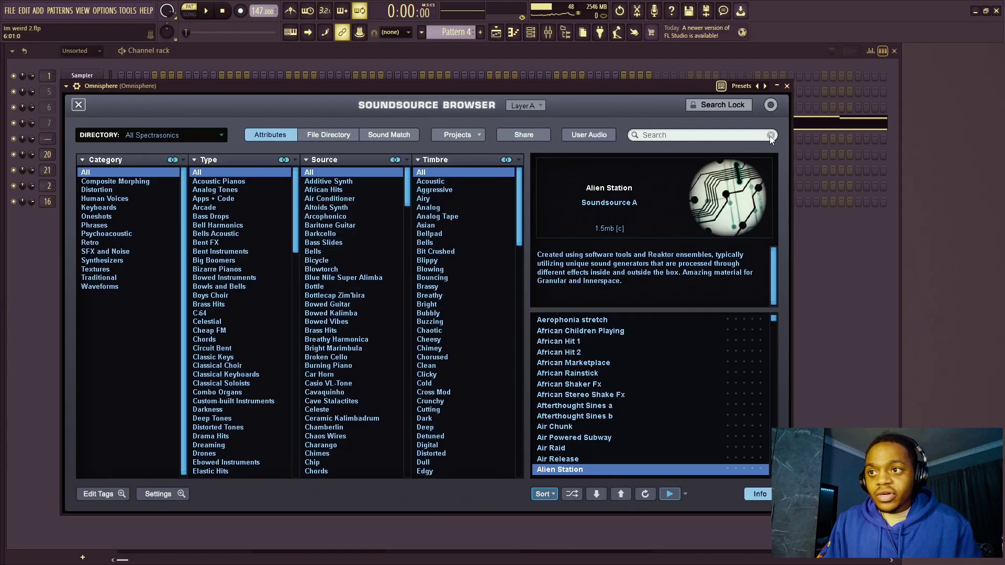
click(79, 105)
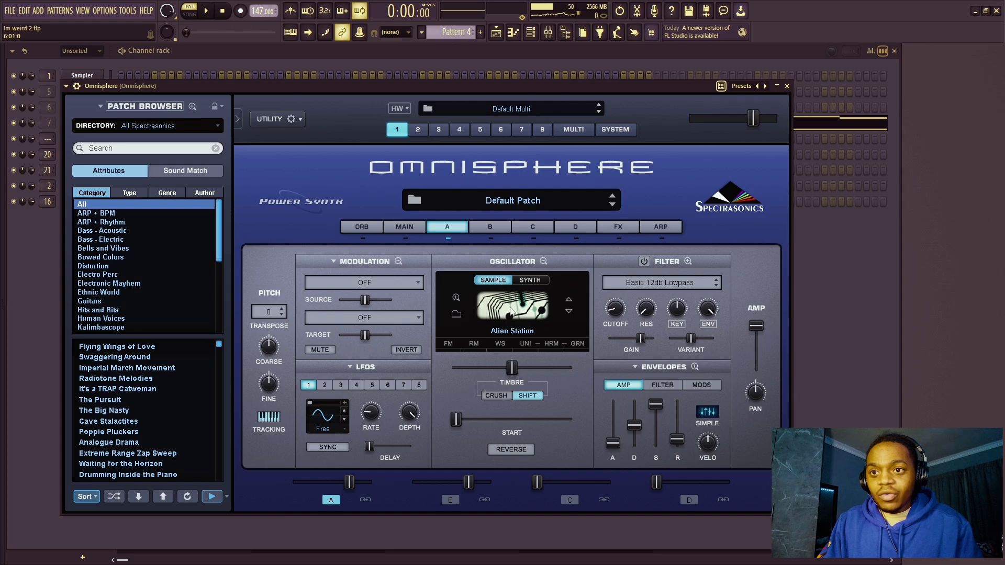
click(525, 302)
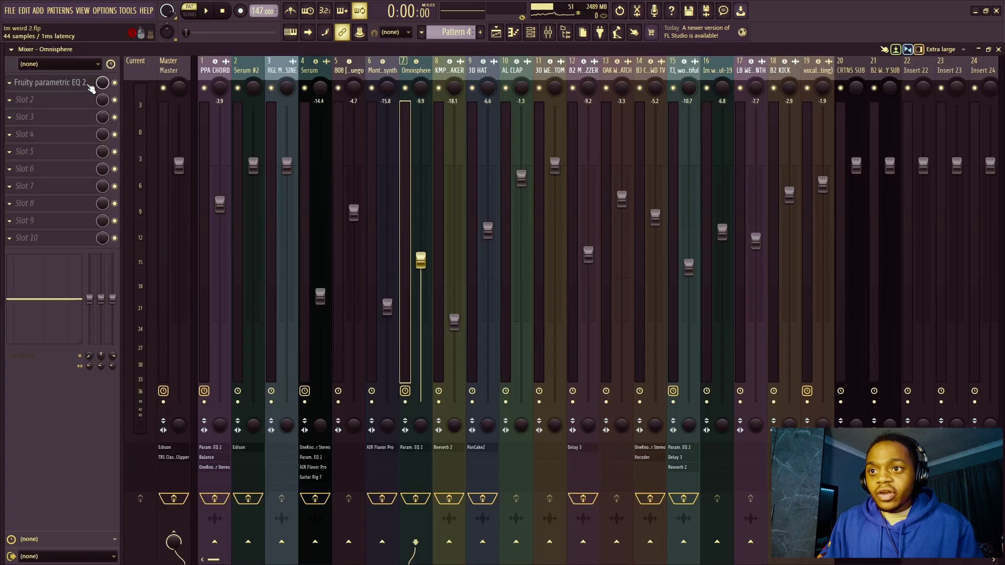
- Inspect Fruity parametric EQ 2 on the Omnisphere mixer track and play the Omnisphere melody of Pattern 4 in the piano roll
click(87, 81)
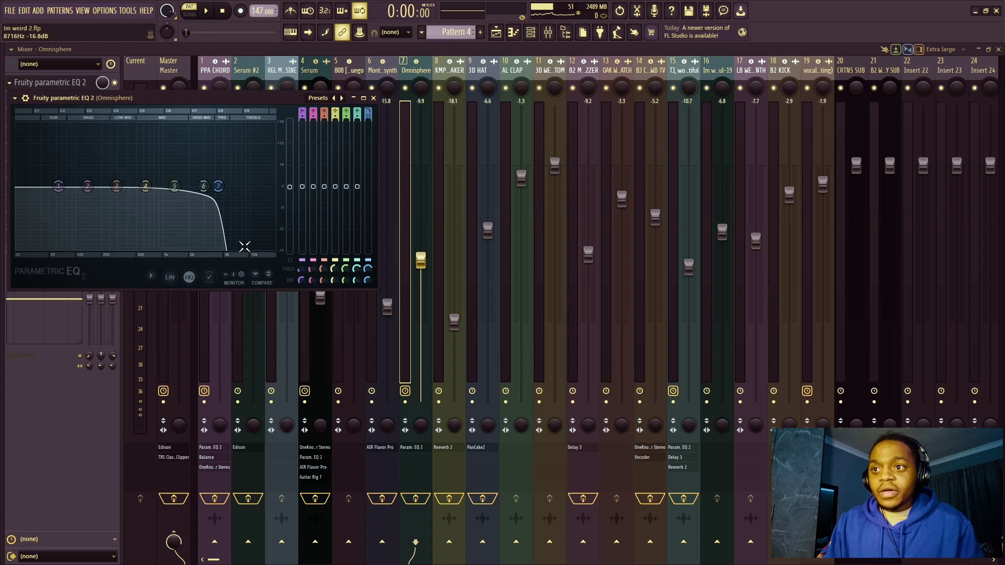
key(F7)
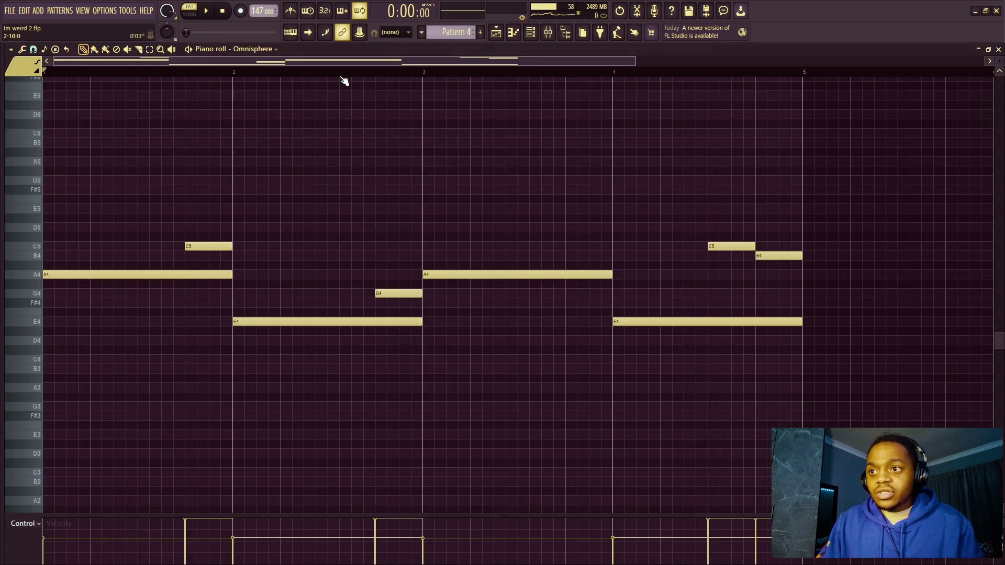
key(space)
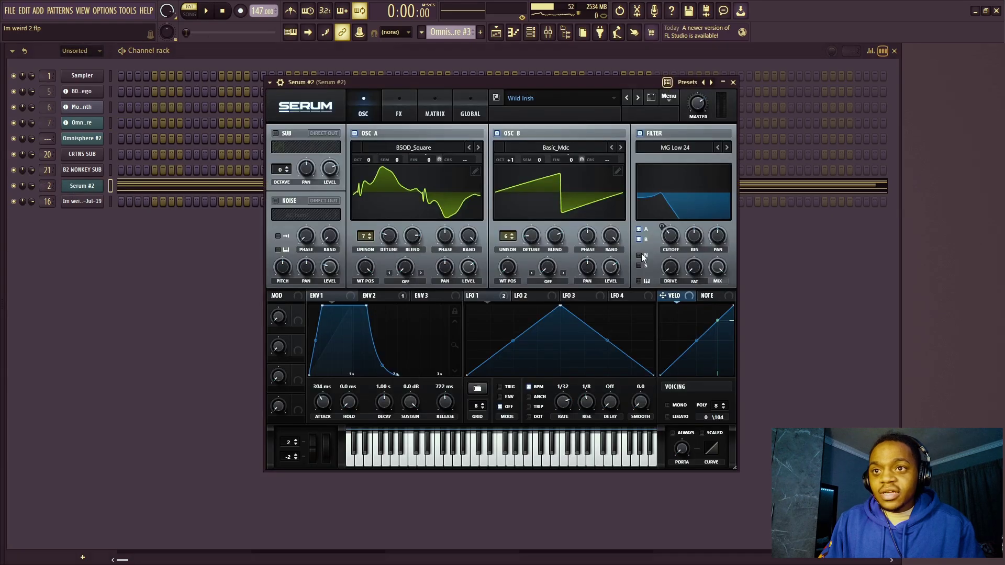
- Examine the oscillators and the effects rack of the Serum #2 Wild Irish preset, and close the plugin
drag(559, 81, 457, 94)
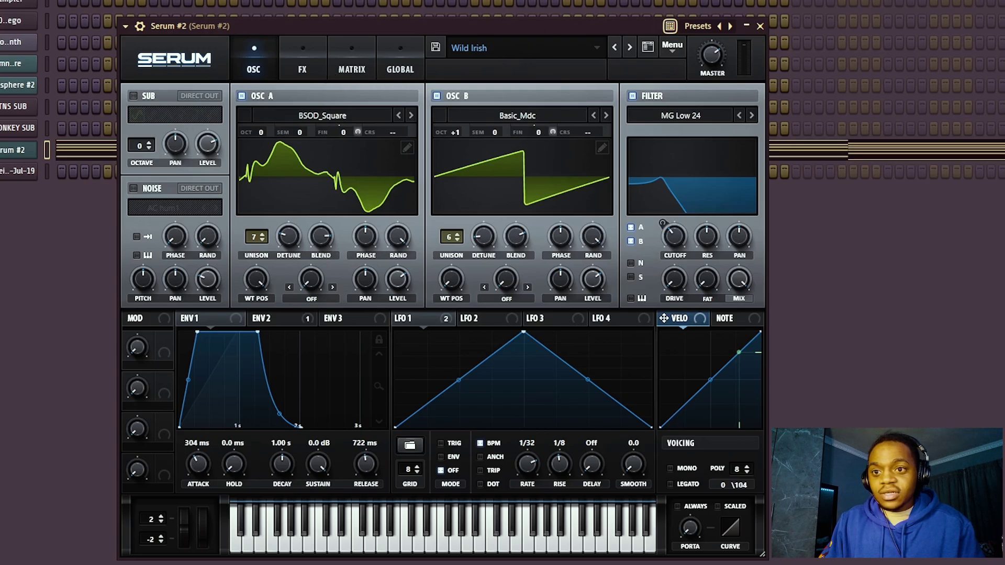
click(302, 67)
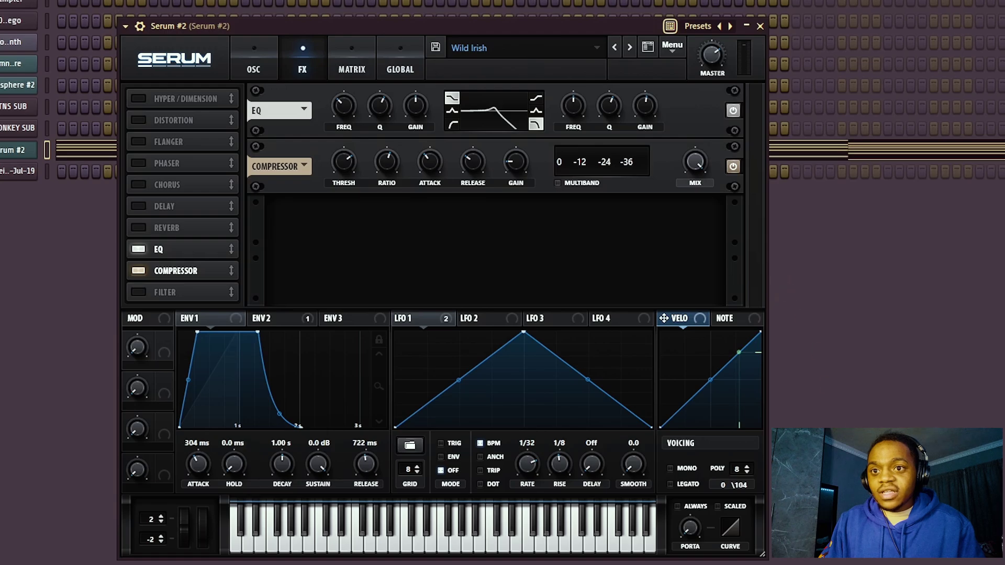
click(276, 72)
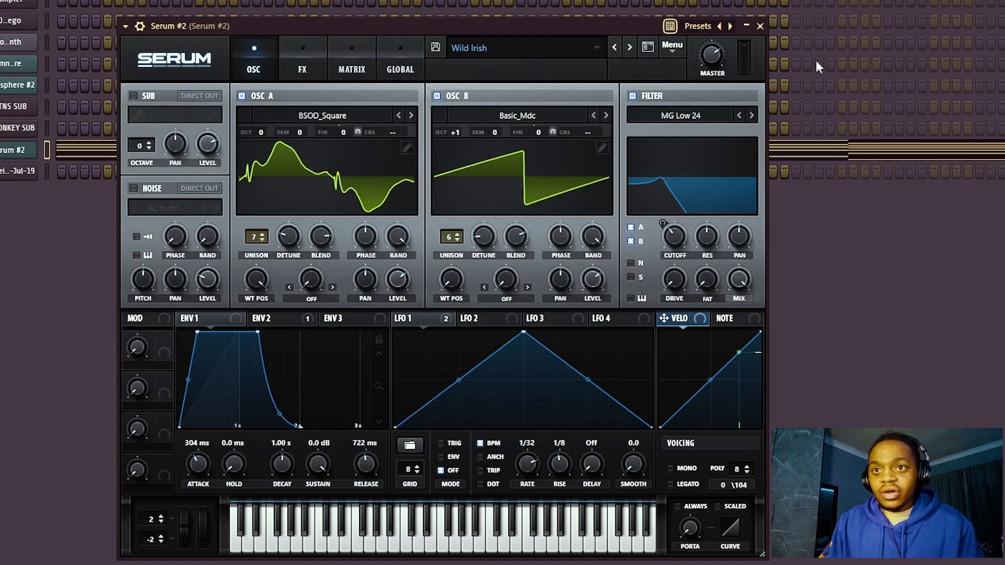
click(760, 27)
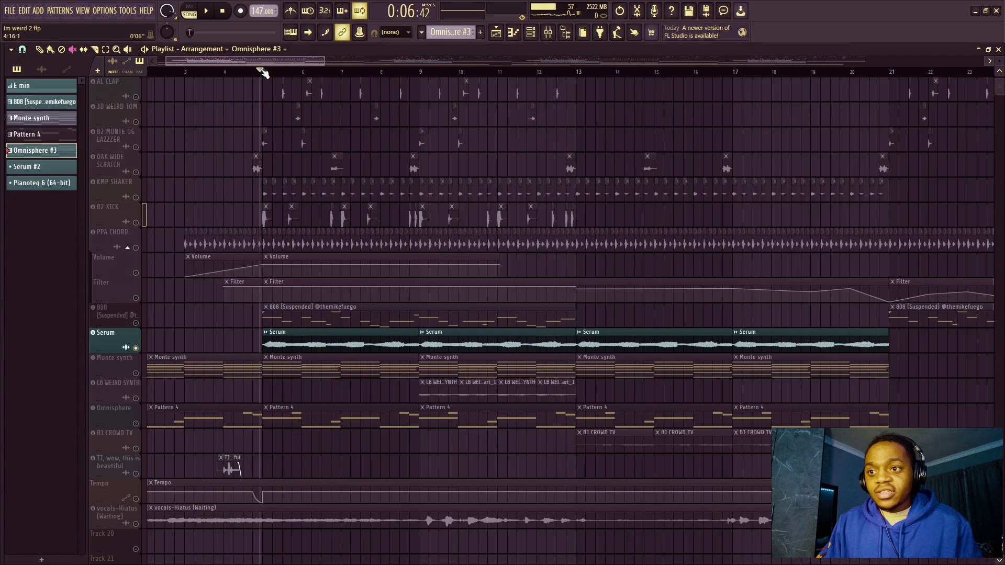
- Place the playlist's playhead at bar 5, check the Serum mixer track's effects chain and return to the playlist
scroll(264, 73, up, 3)
click(269, 73)
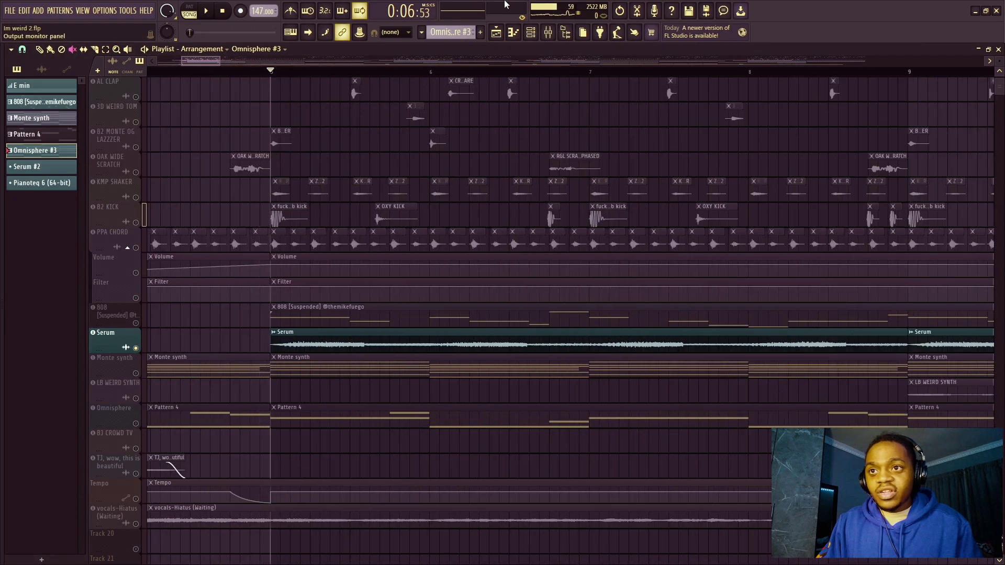
click(549, 32)
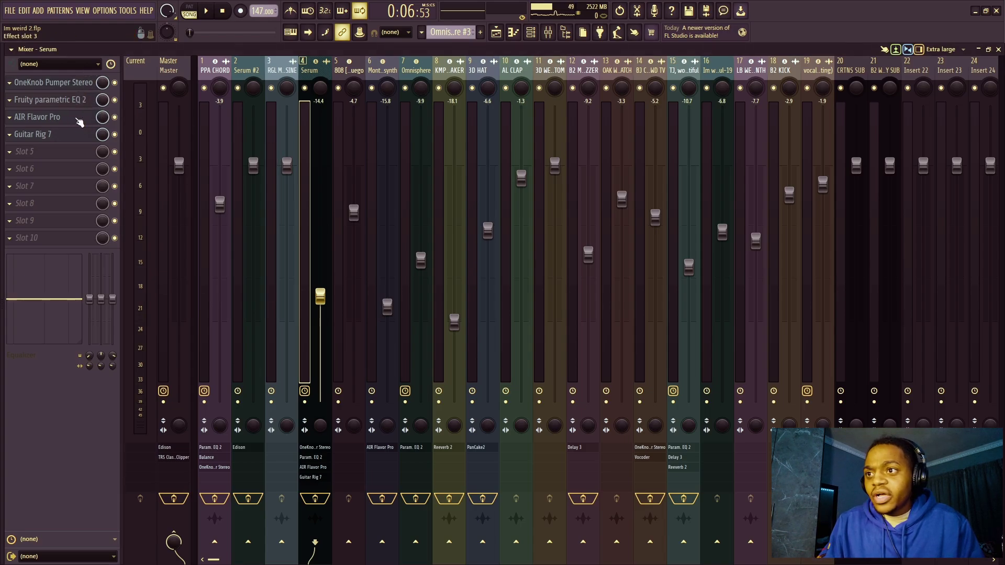
key(F5)
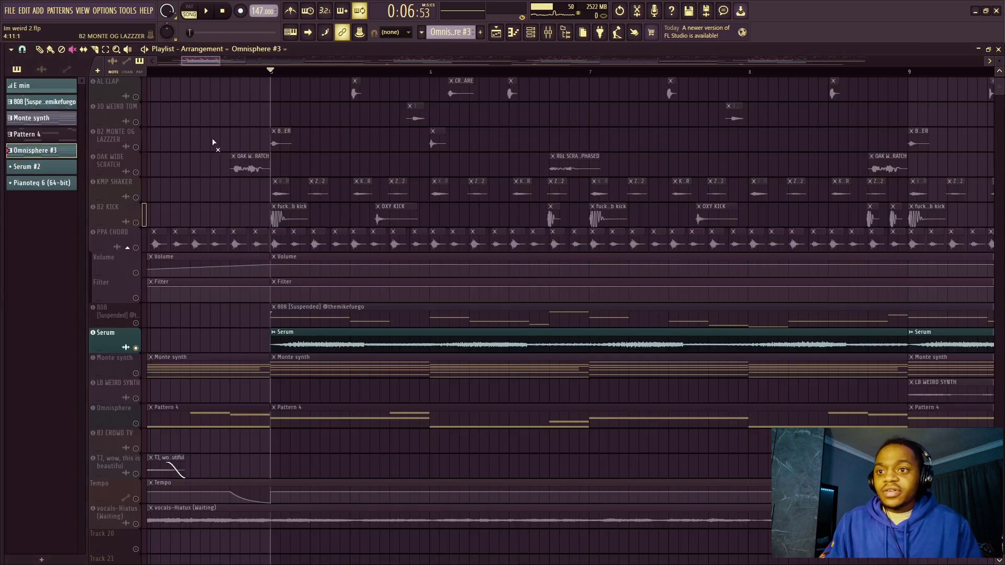
- Play the soloed Serum audio track in the playlist from bar 5, and stop playback
scroll(453, 82, down, 3)
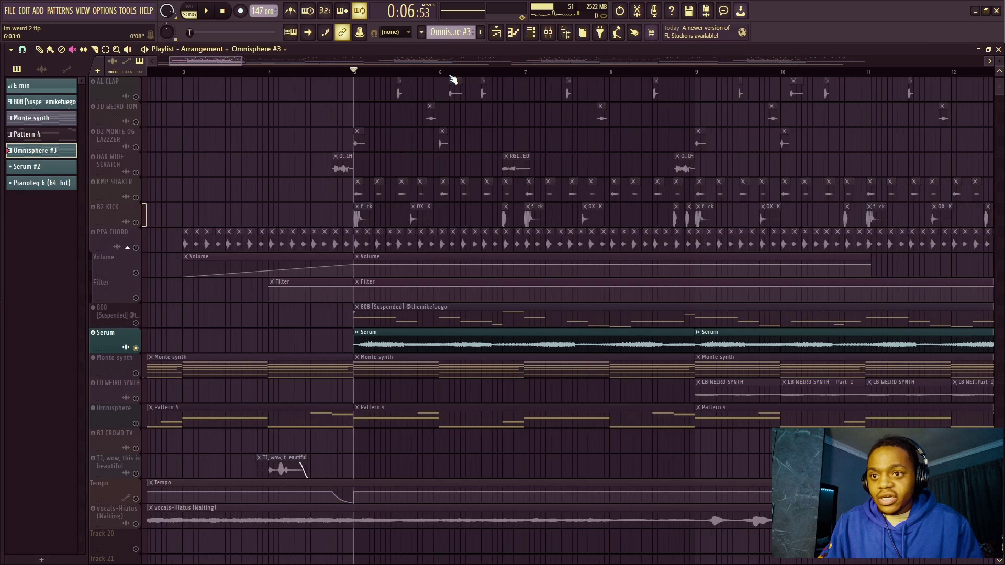
key(space)
scroll(450, 79, down, 3)
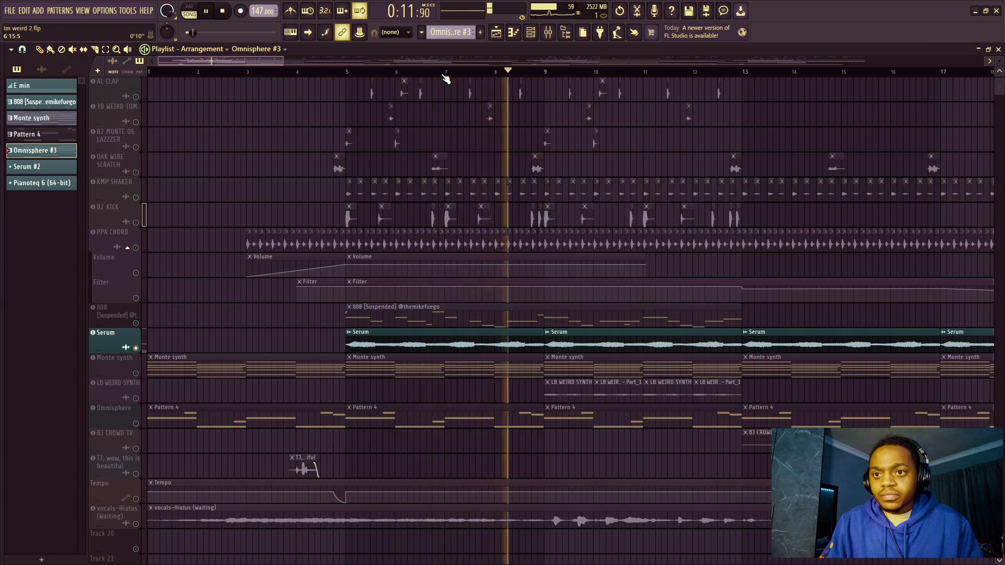
key(space)
- Solo the PPA CHORD track and audition the PPA CHORD and PPA CHORD - Part_2 samples in their channel windows
scroll(360, 79, up, 3)
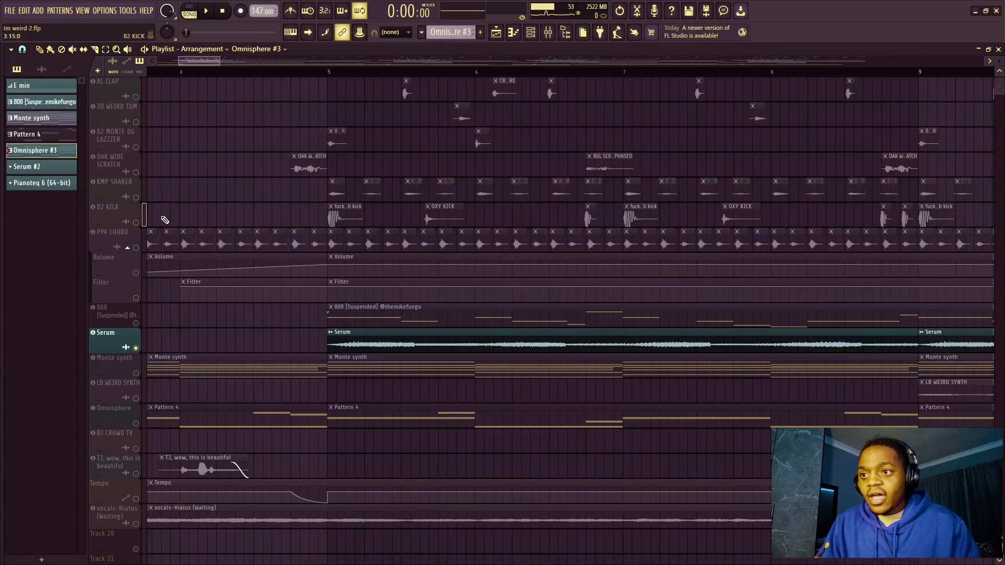
click(140, 248)
drag(199, 60, 181, 60)
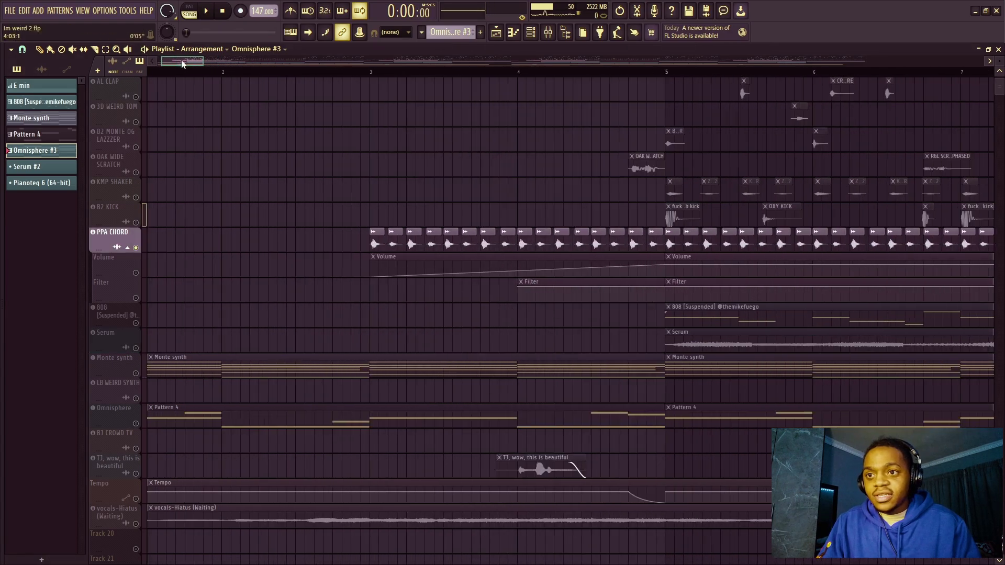
click(278, 232)
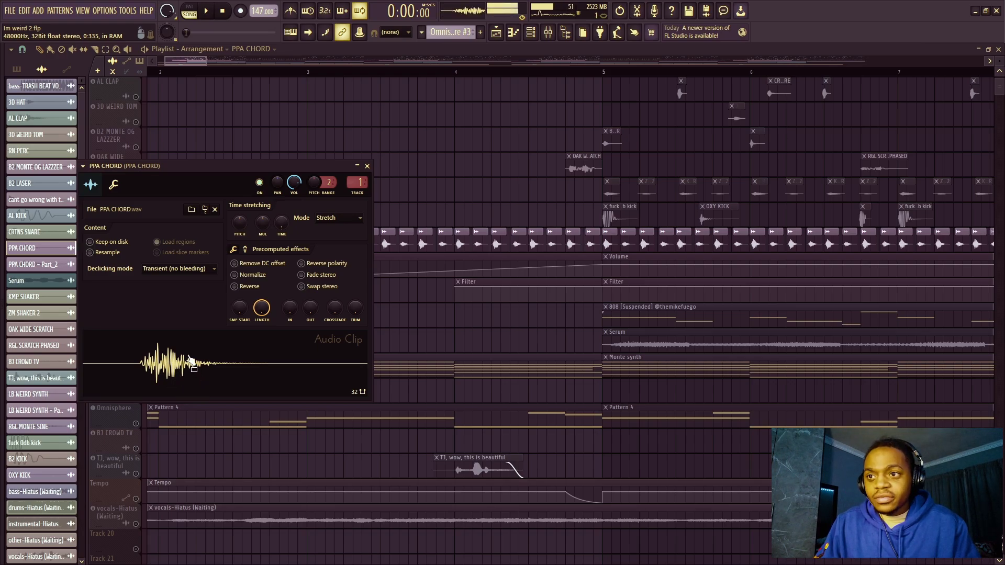
key(Down)
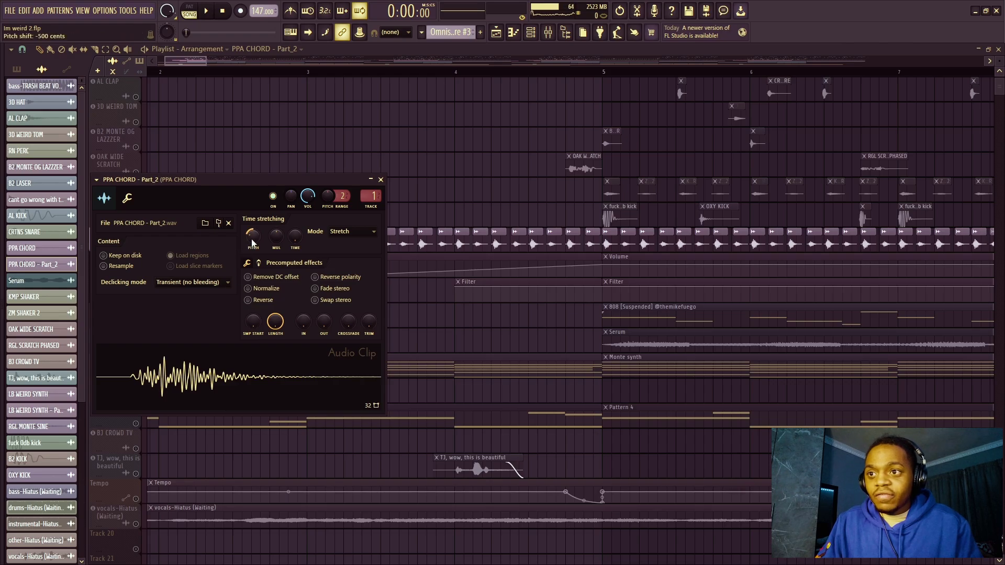
click(267, 382)
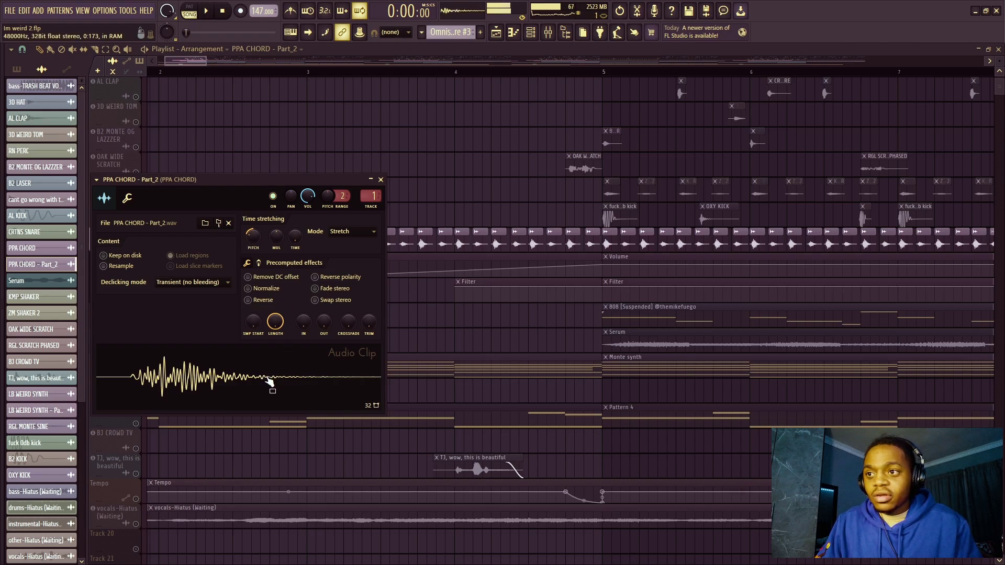
key(Escape)
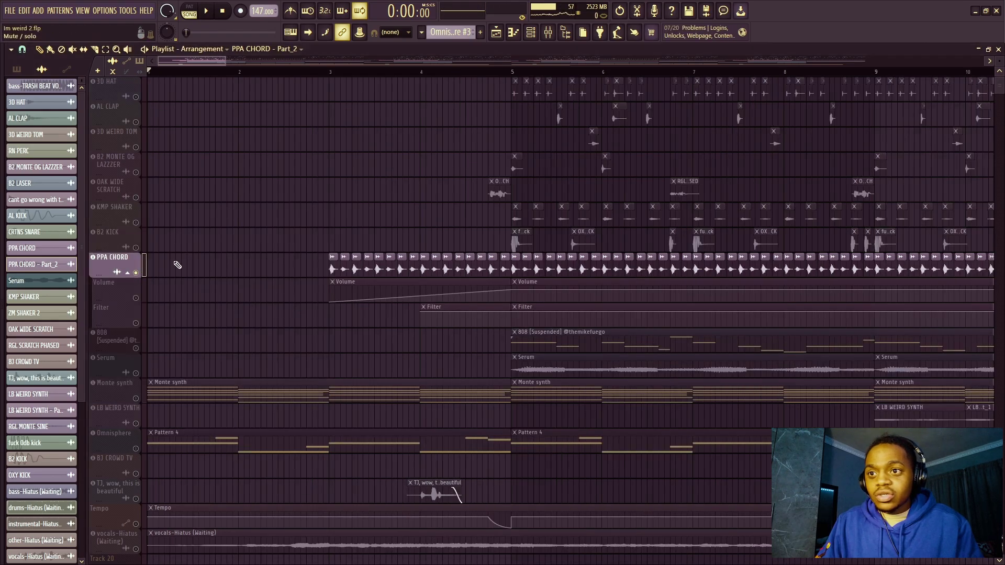
- Play the soloed PPA CHORD track in the playlist from bar 3, and stop playback
click(330, 72)
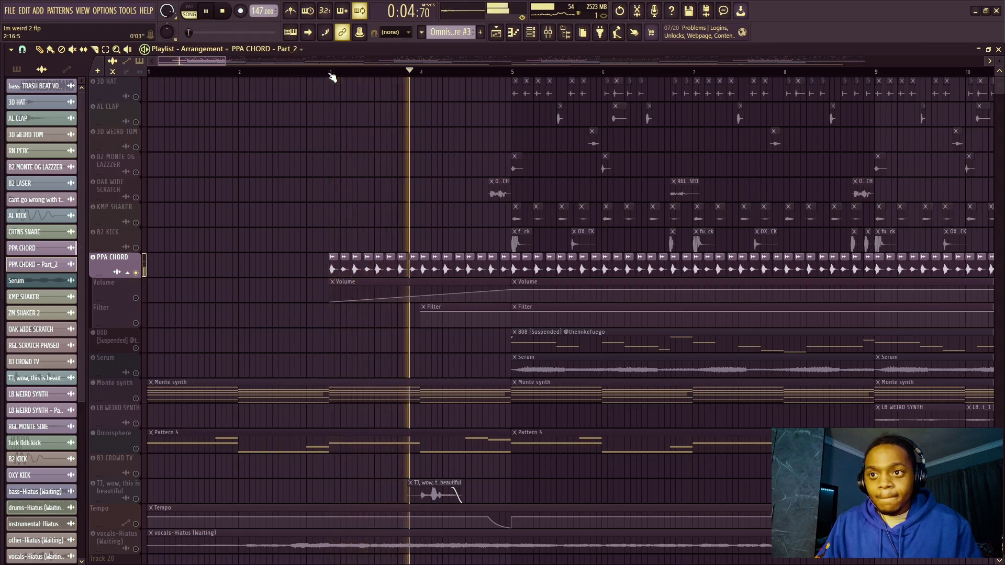
key(space)
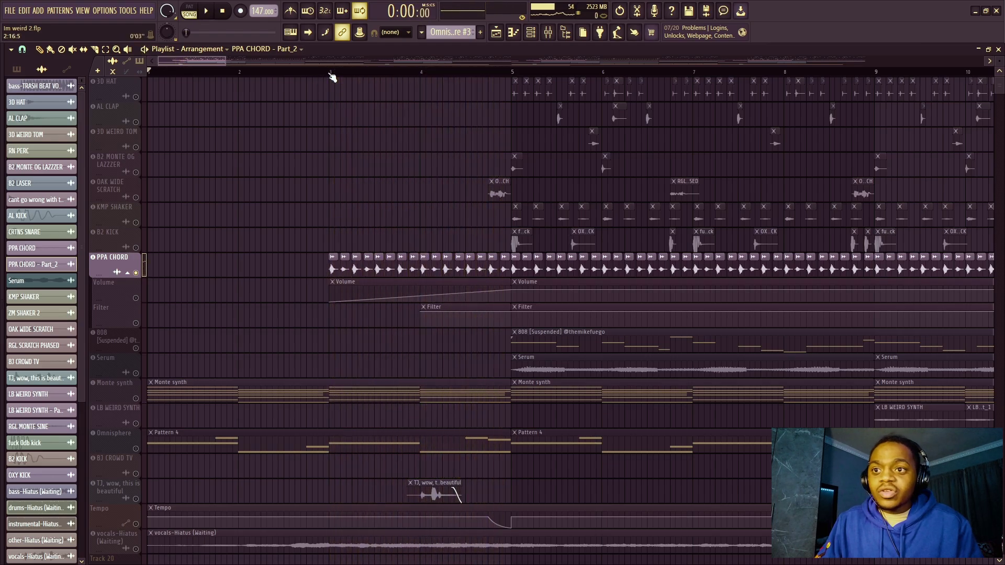
scroll(332, 77, up, 2)
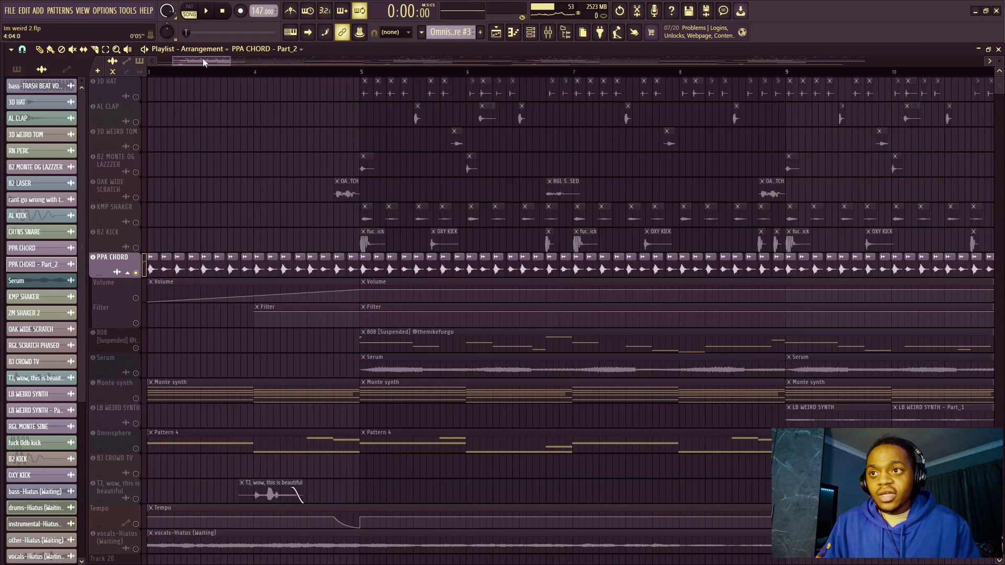
drag(202, 58, 183, 58)
- Show the 808 pattern in the channel rack and open the 808 channel's notes in the piano roll
key(F6)
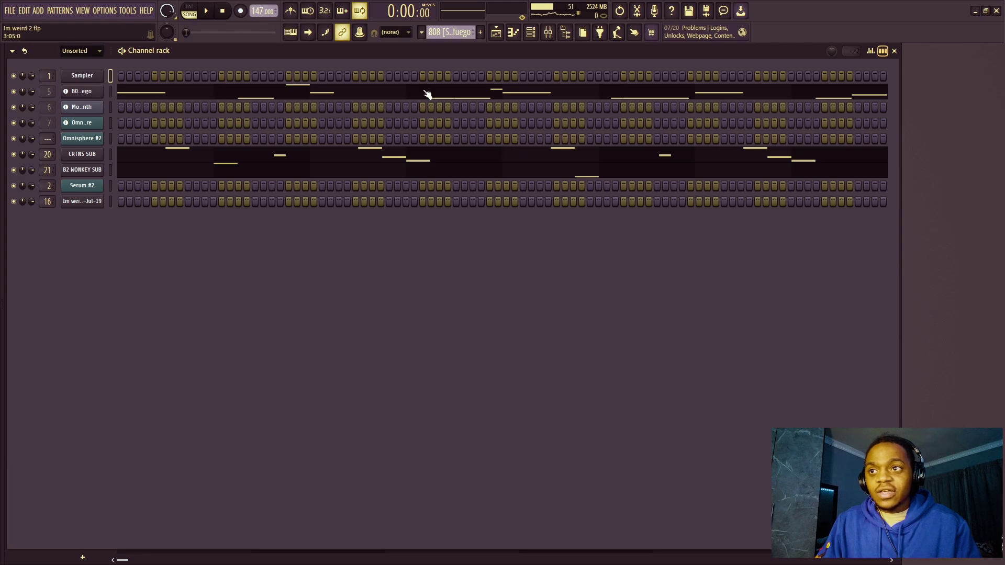
click(307, 95)
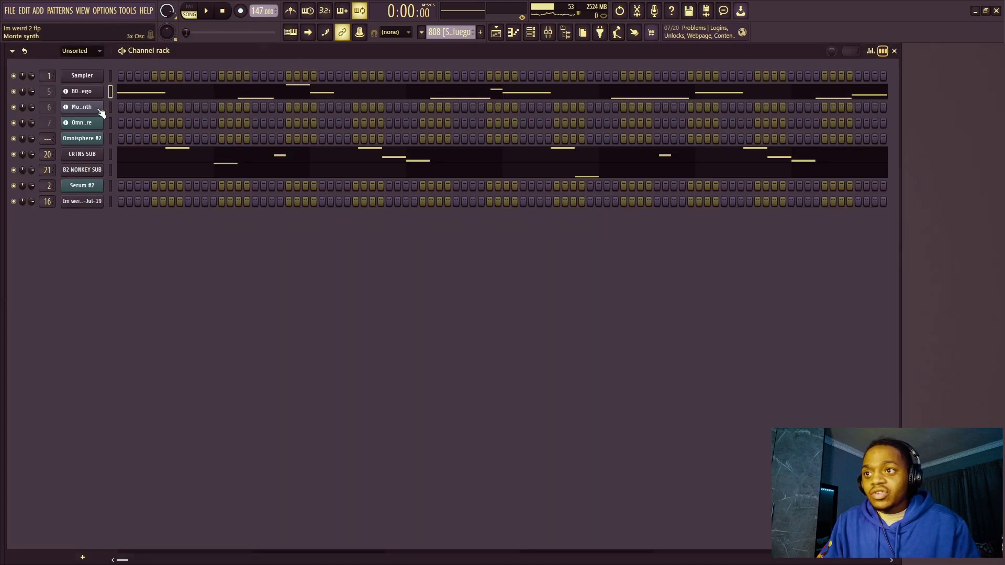
click(265, 94)
scroll(299, 89, down, 4)
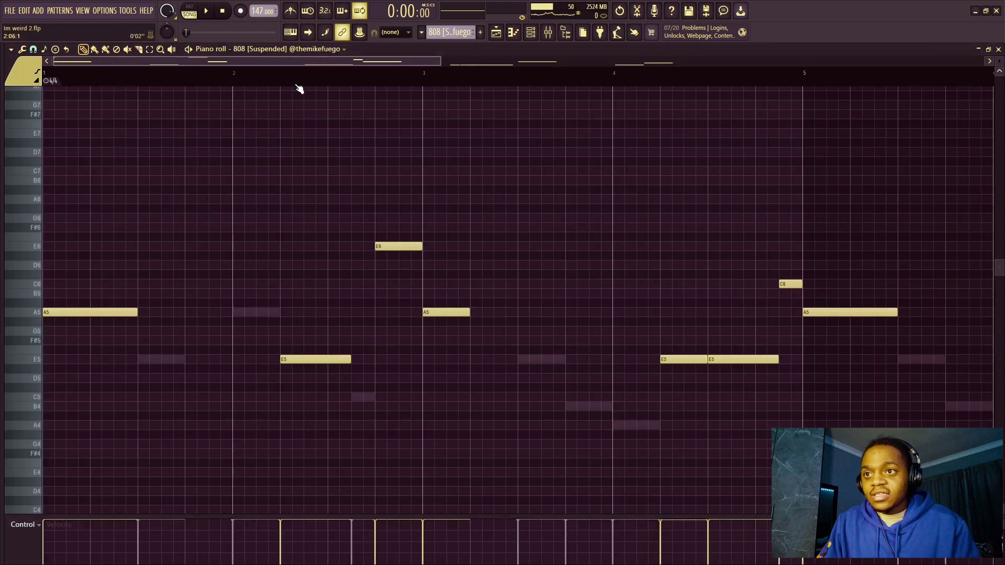
- Play the 808 pattern's notes in the piano roll, and stop playback
scroll(298, 90, up, 1)
key(space)
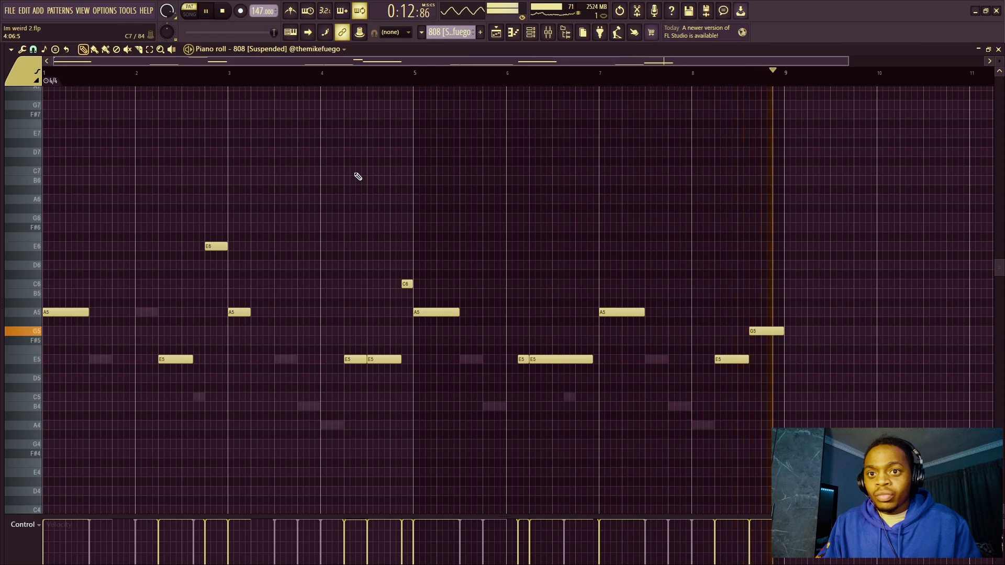
key(space)
- Return to the playlist, enable the LB WEIRD SYNTH track, play it from bar 9, and stop playback
key(F6)
key(F5)
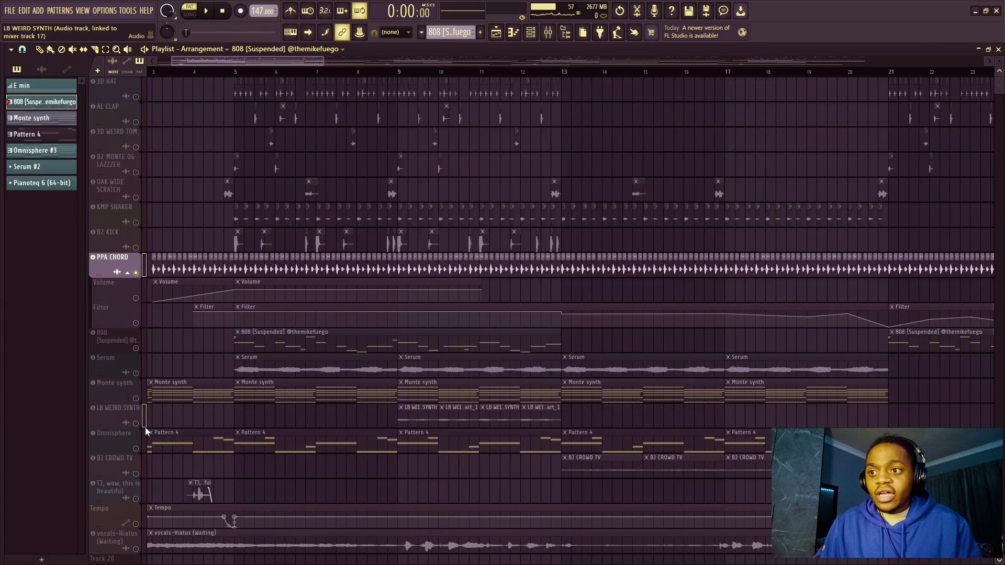
click(131, 417)
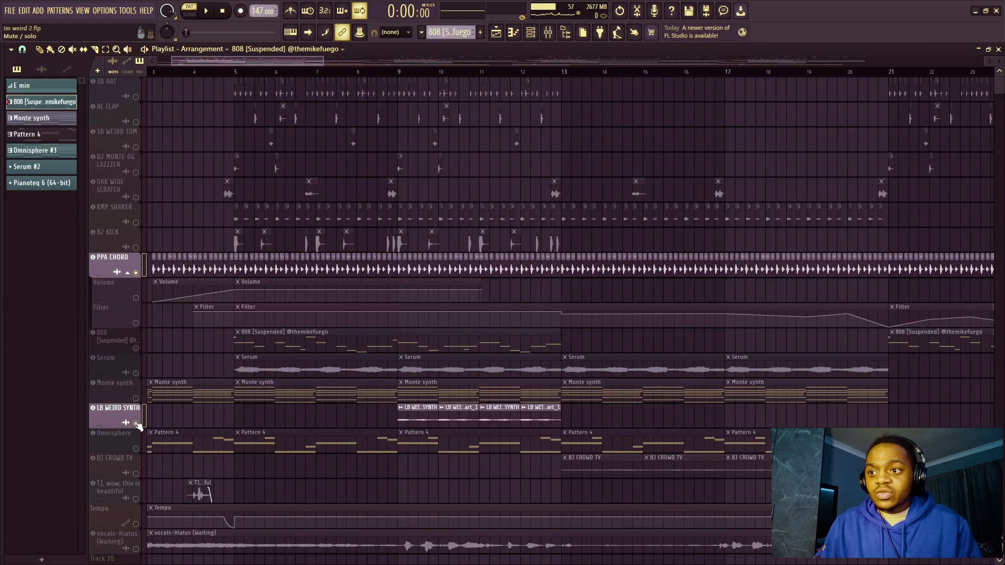
click(396, 72)
scroll(399, 72, up, 5)
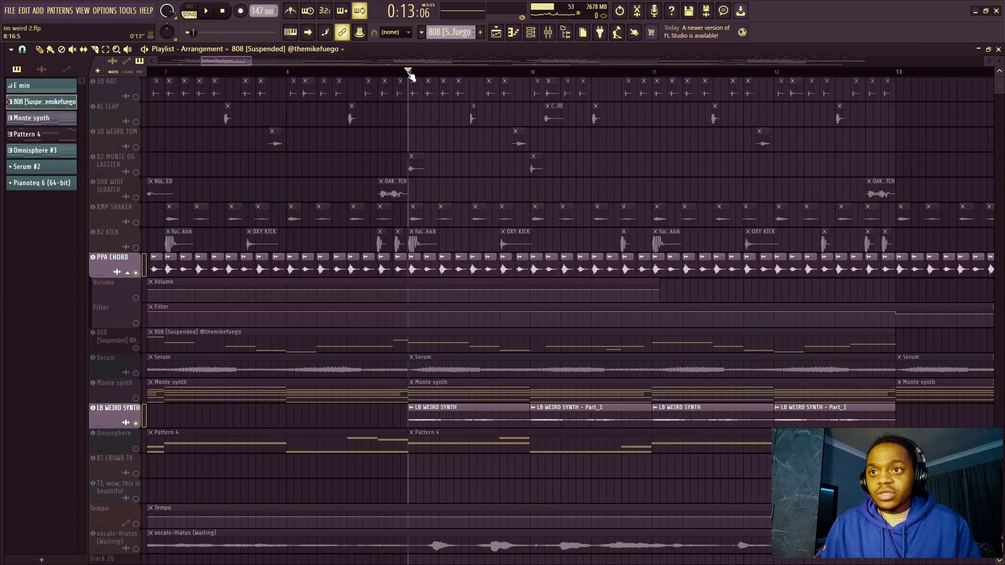
key(space)
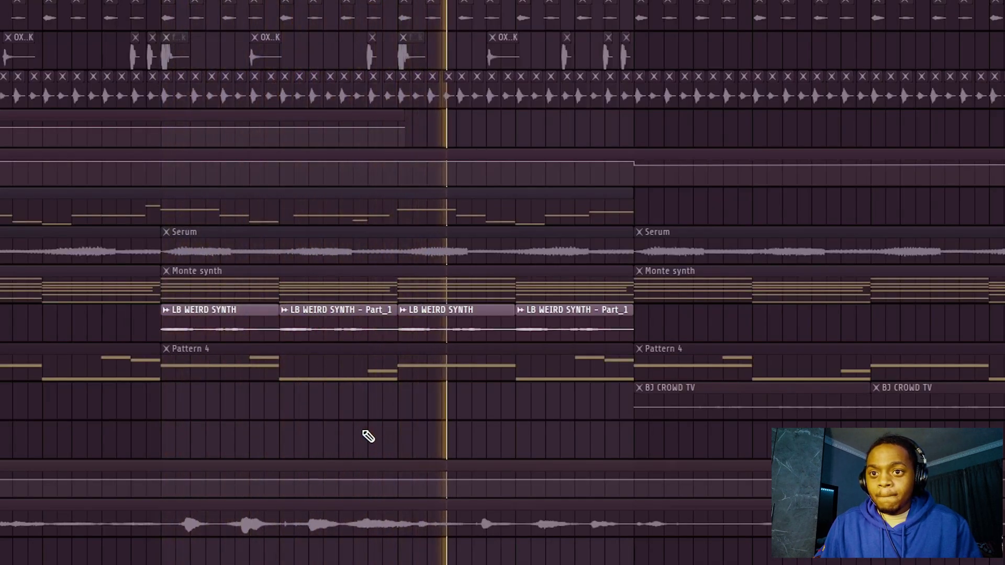
key(space)
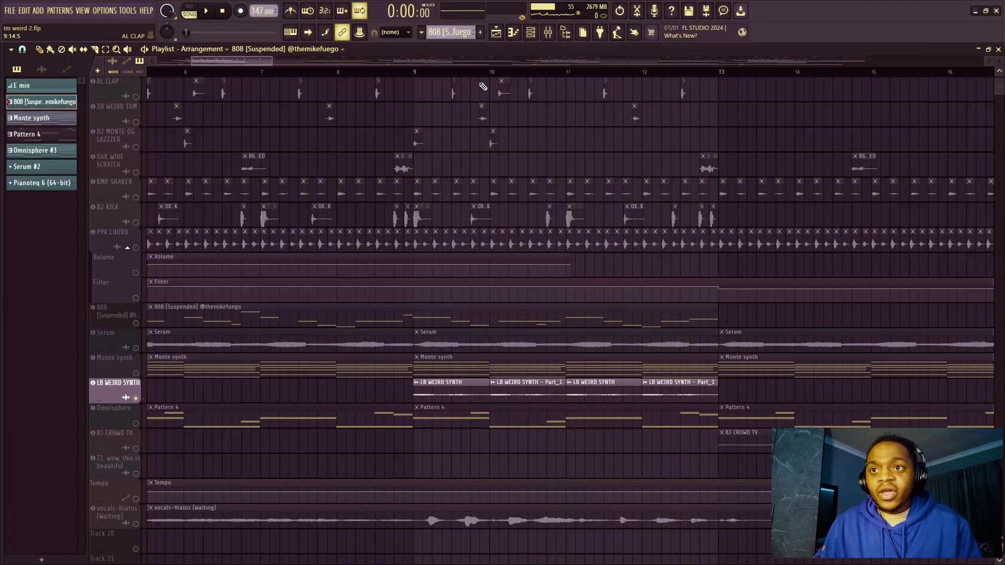
- Solo the 3D HAT track in the playlist, play it from bar 5, and stop playback
scroll(492, 79, down, 5)
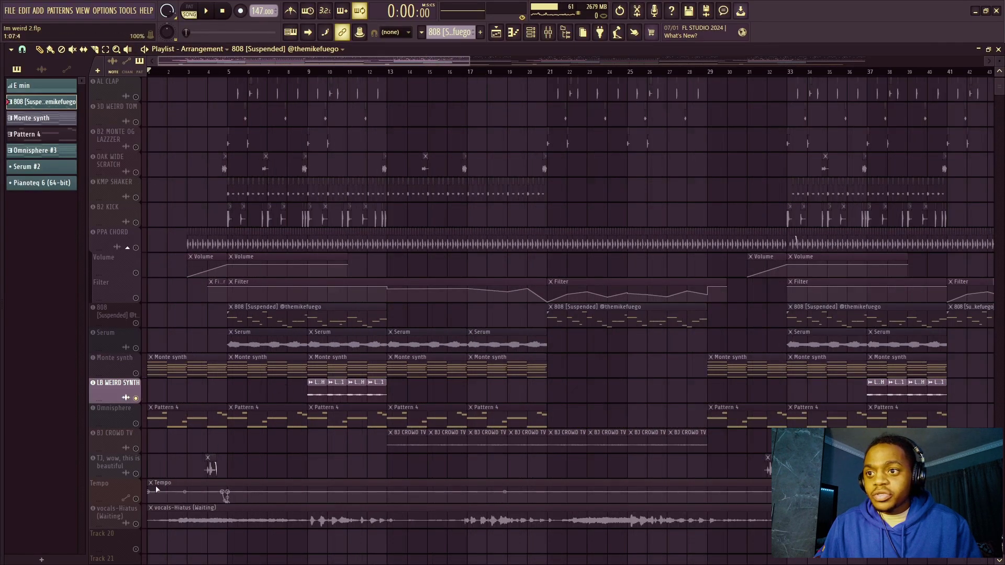
scroll(236, 61, up, 1)
scroll(235, 56, up, 1)
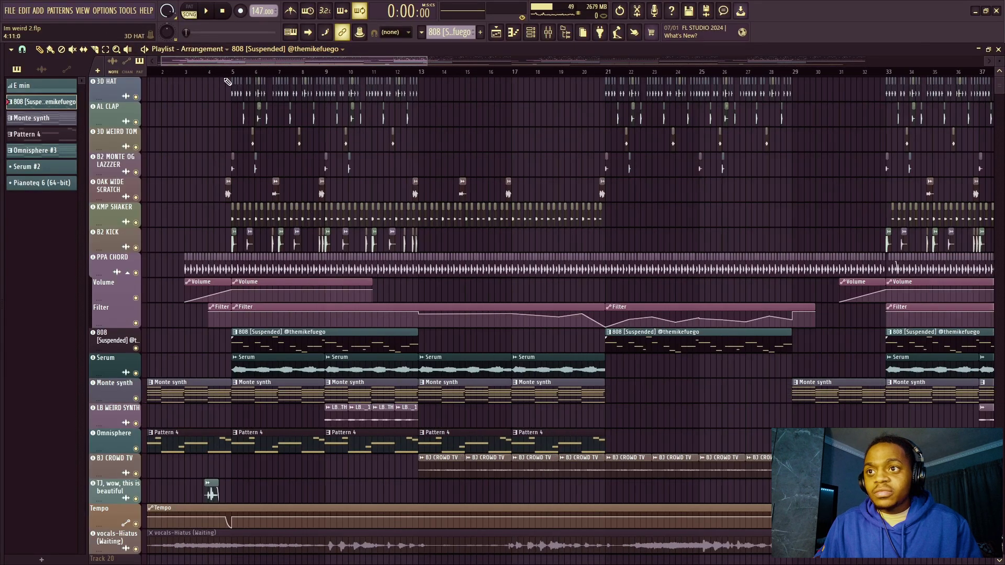
scroll(228, 81, up, 8)
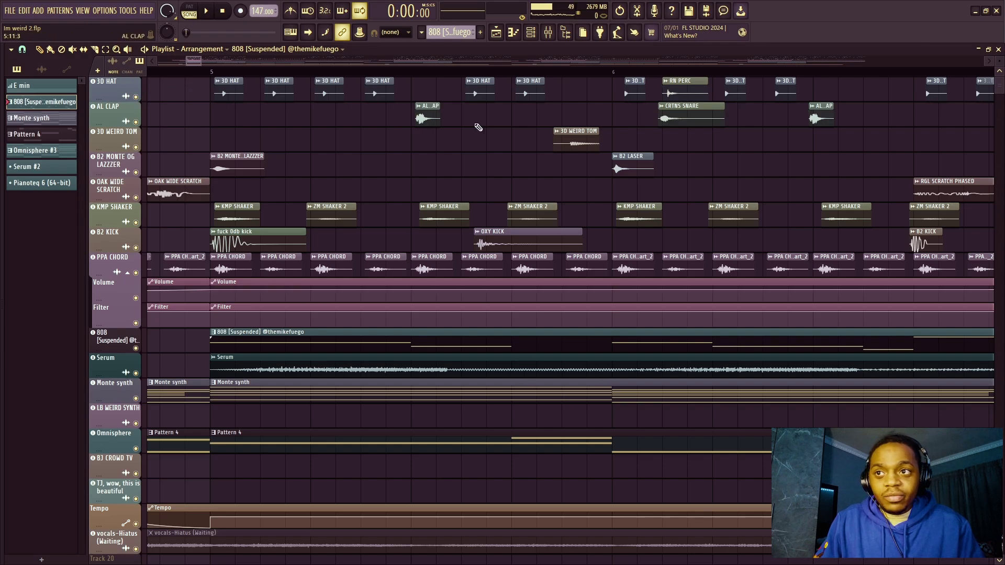
right_click(136, 97)
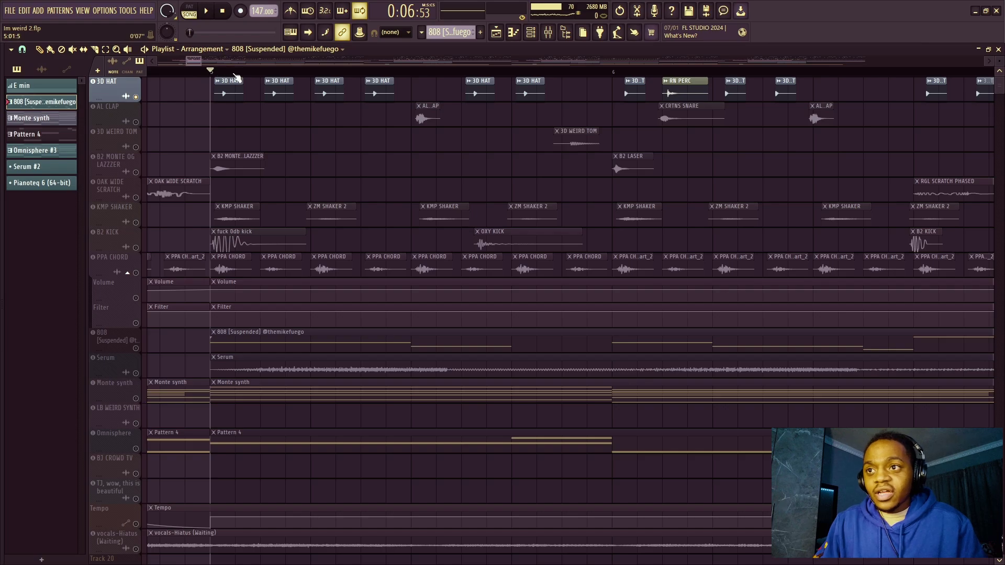
key(space)
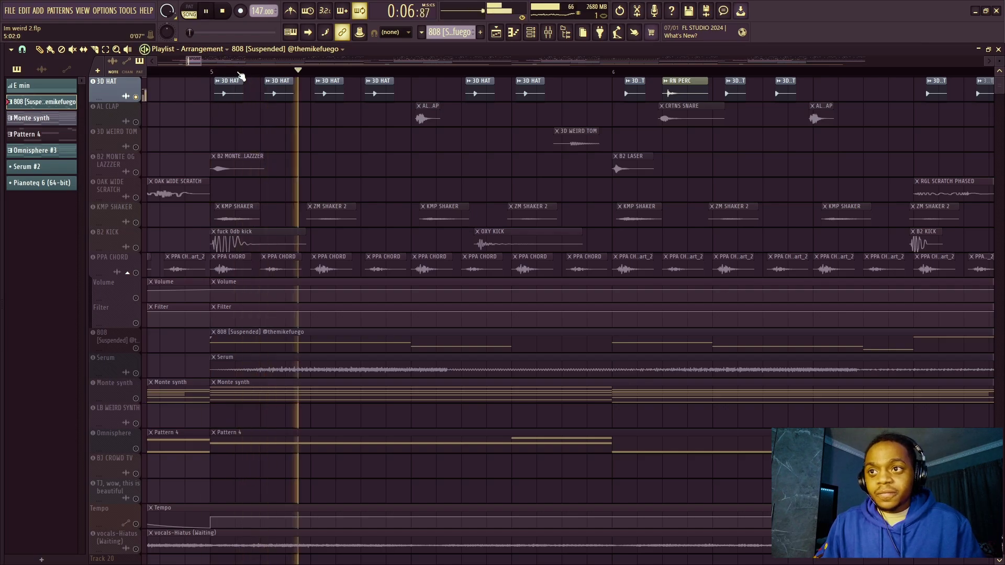
scroll(240, 75, down, 2)
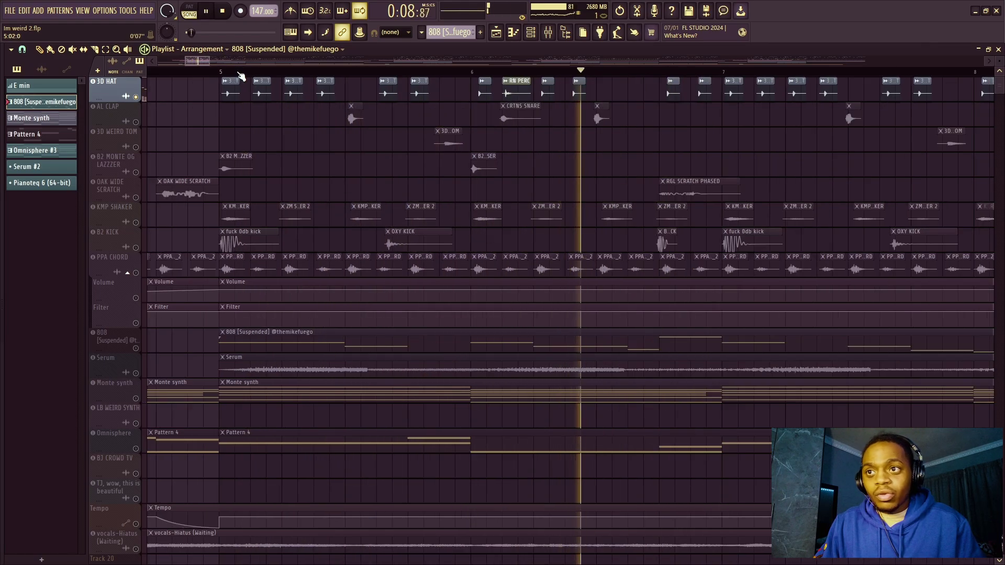
key(space)
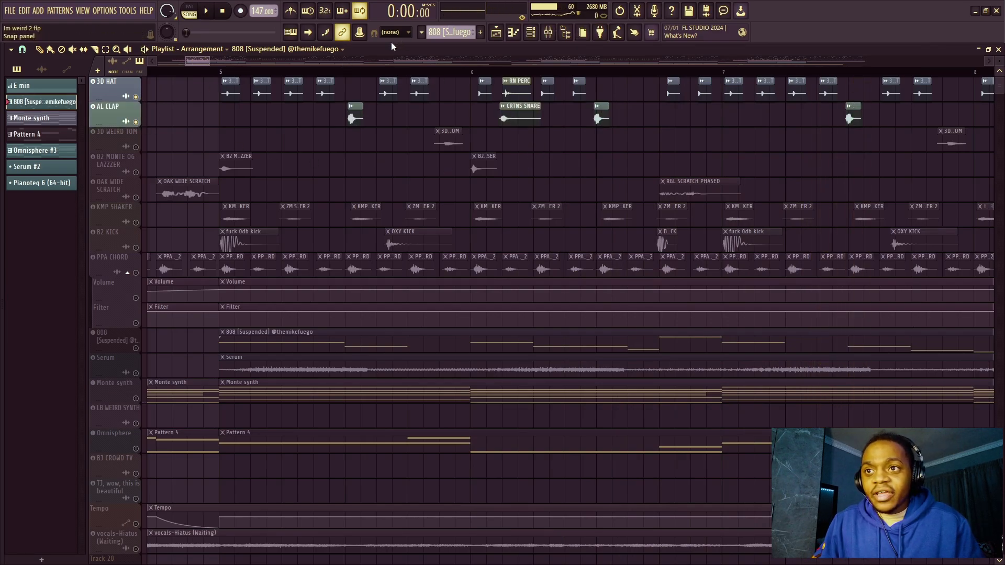
- Play the AL CLAP track together with the 3D HAT track from bar 5, and stop playback
scroll(331, 72, up, 2)
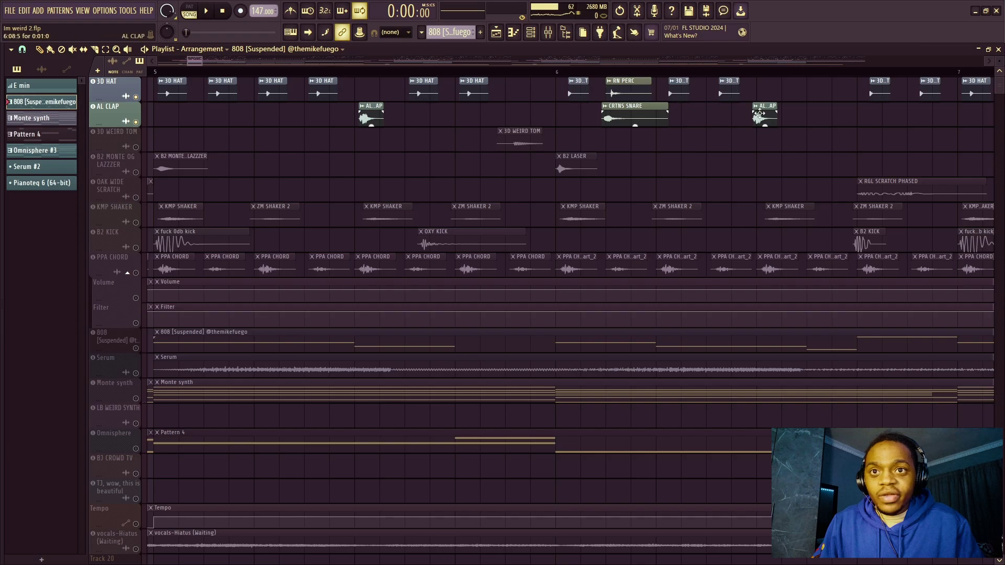
scroll(646, 79, down, 1)
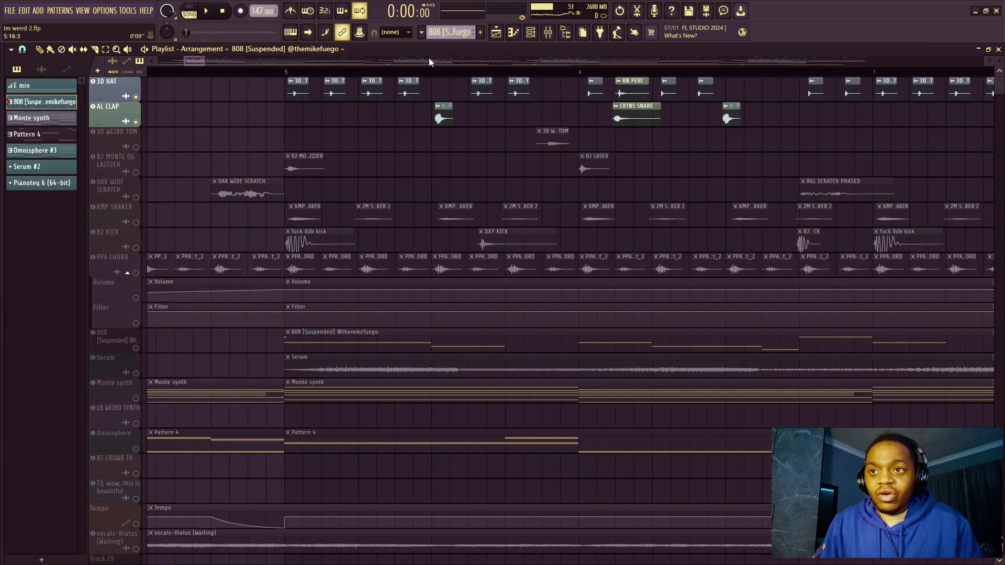
scroll(289, 71, down, 3)
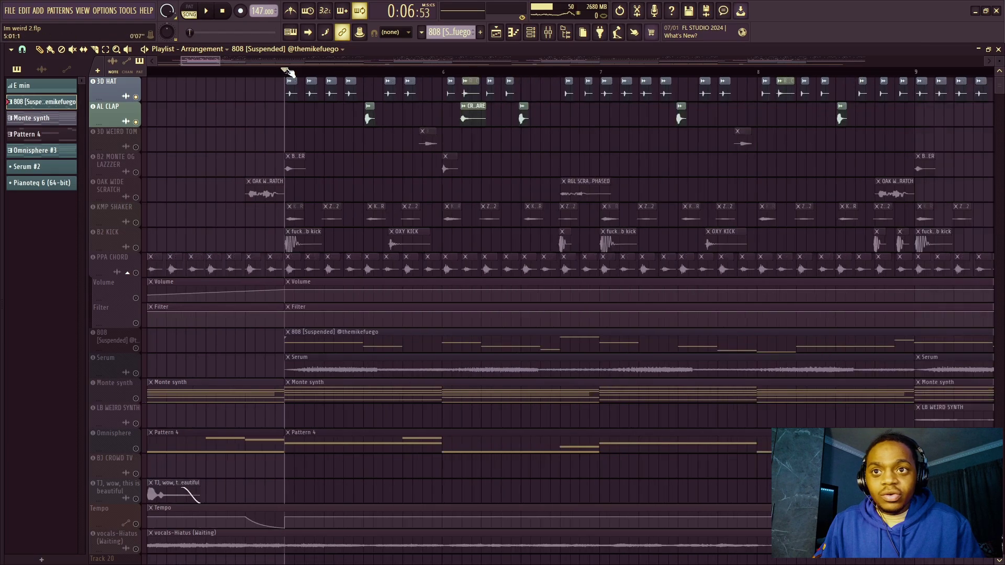
key(space)
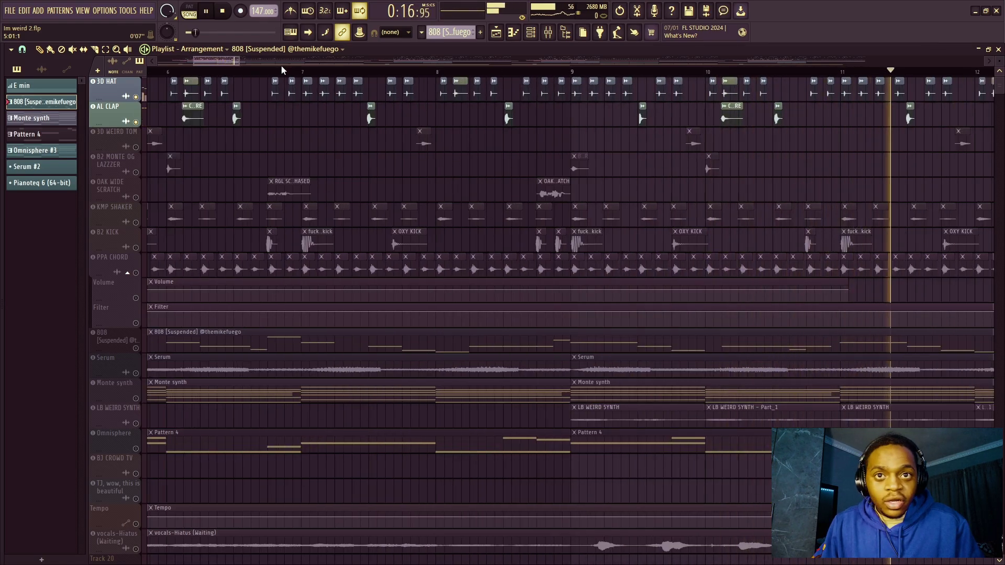
key(space)
- Unmute the 3D WEIRD TOM, B2 MONTE OG LAZZZER, OAK WIDE SCRATCH and KMP SHAKER tracks in the playlist
scroll(282, 74, down, 6)
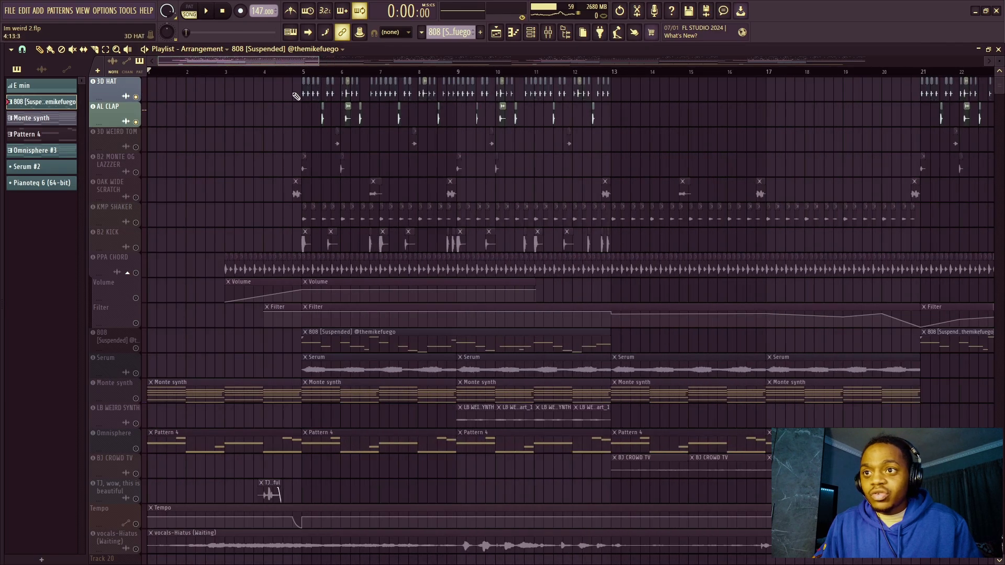
scroll(303, 80, up, 5)
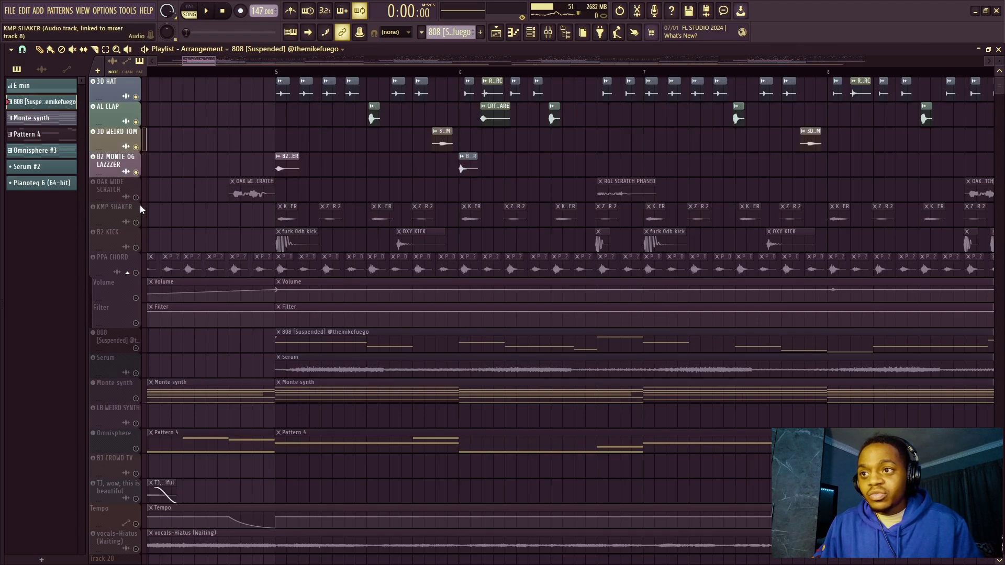
click(136, 199)
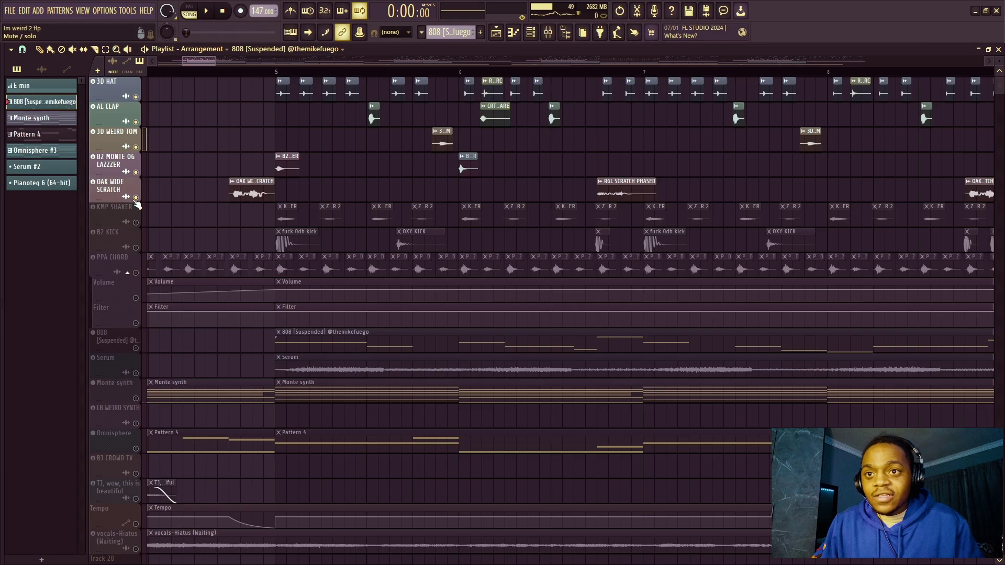
click(136, 223)
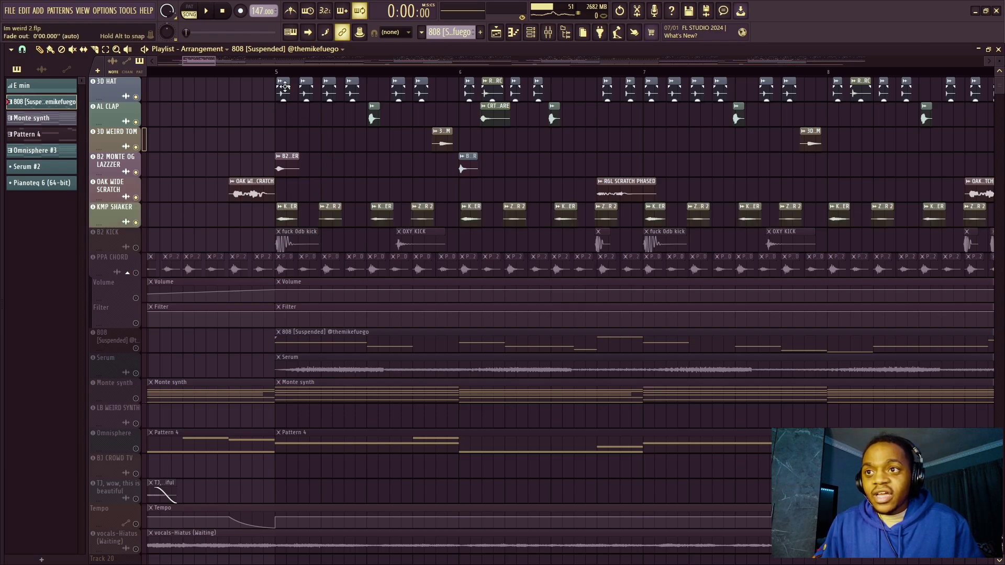
scroll(287, 79, up, 3)
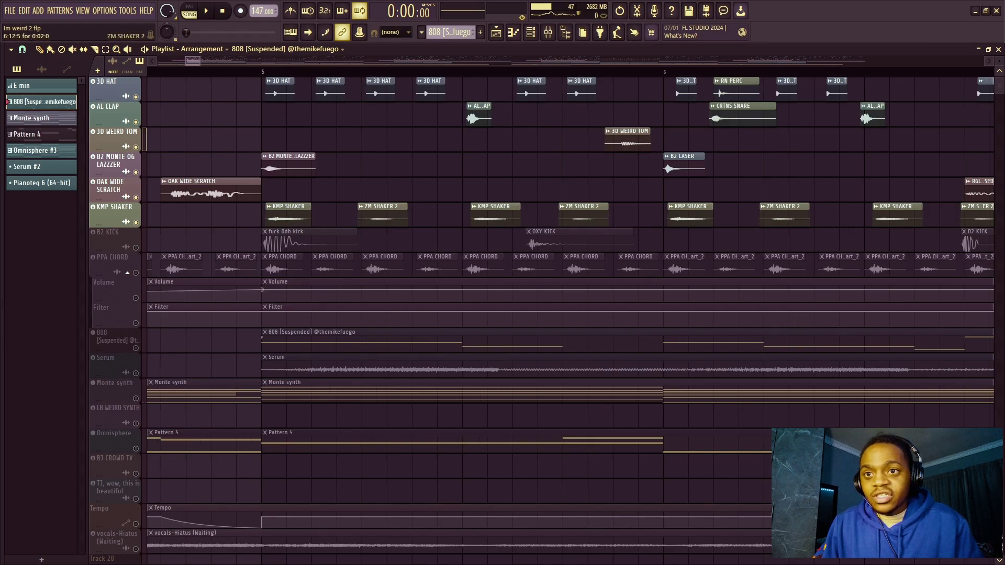
- Unmute the B2 KICK track and inspect the fuck 0db kick and OXY KICK samples in their channel windows
click(138, 249)
double_click(269, 243)
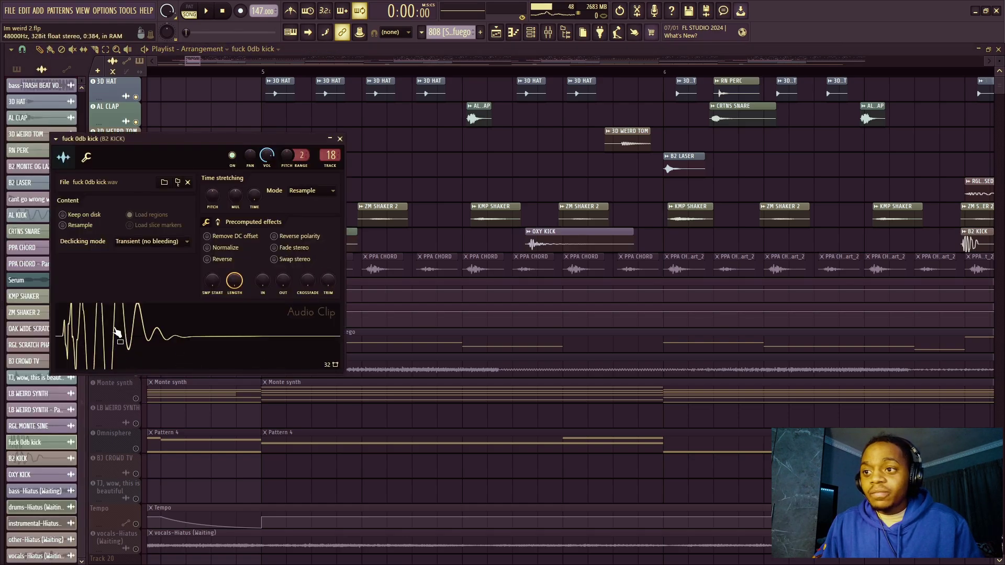
click(341, 140)
double_click(568, 246)
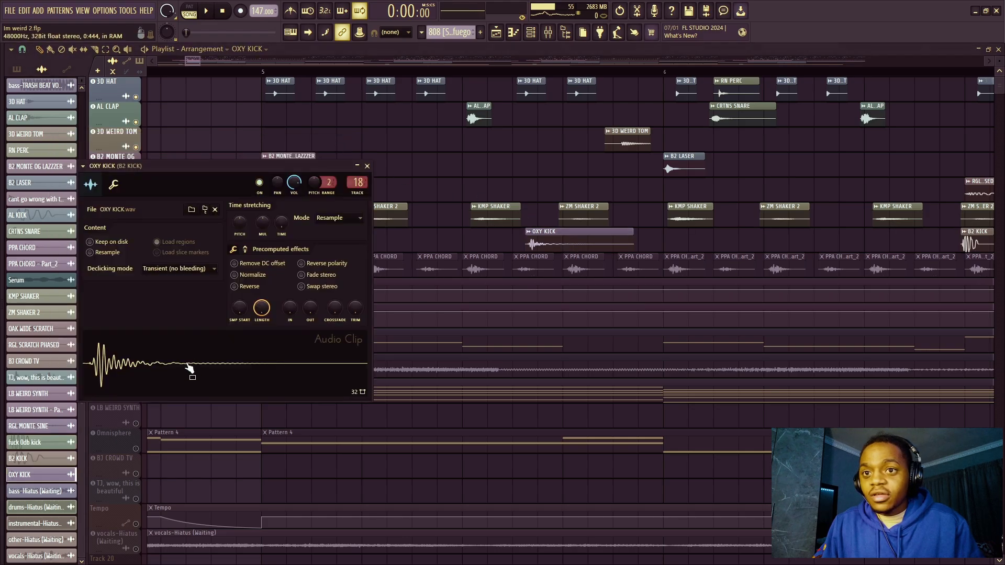
click(368, 166)
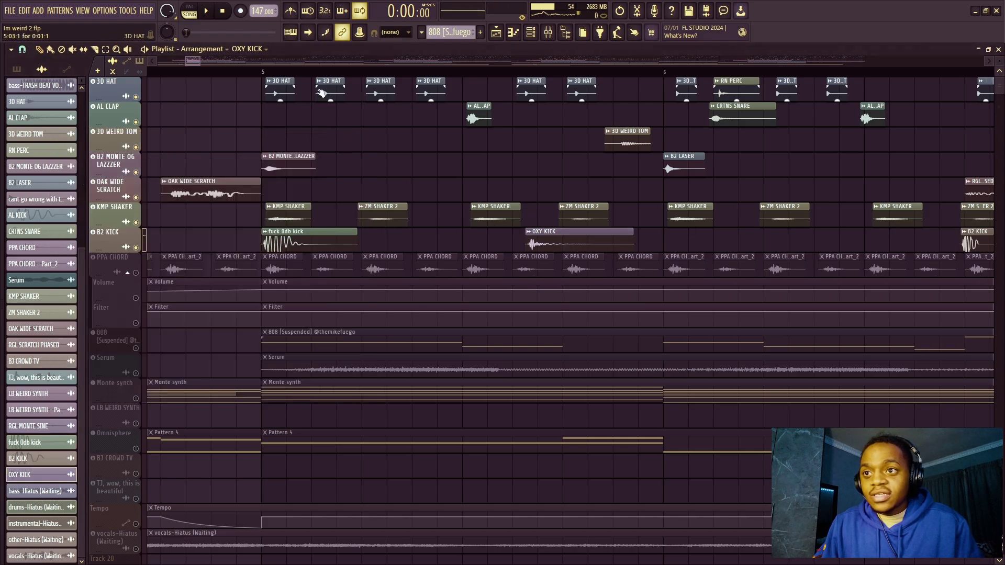
- Play all the enabled drum tracks together from just before bar 5, and stop playback
scroll(309, 210, down, 1)
click(295, 71)
key(space)
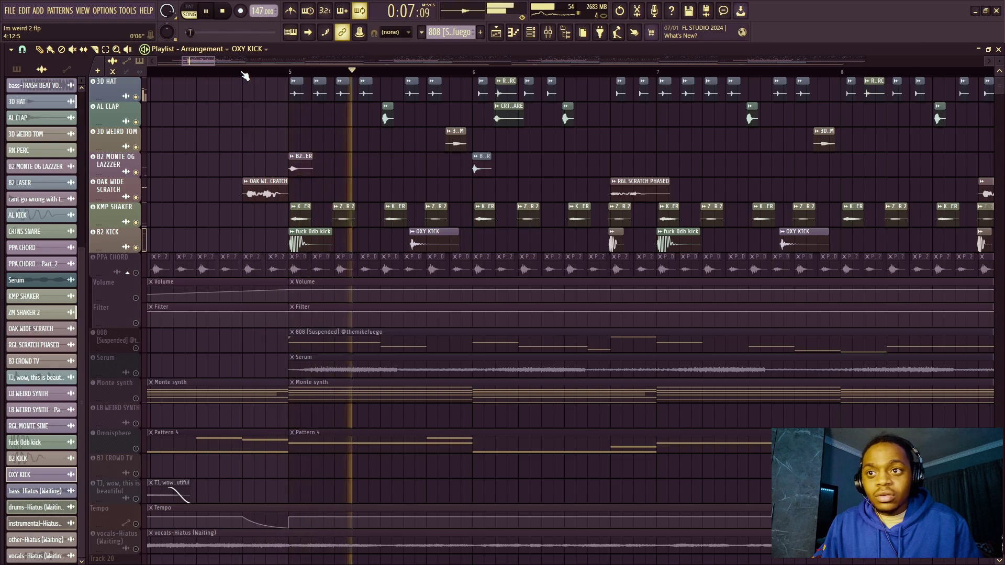
scroll(244, 76, down, 1)
scroll(245, 76, down, 1)
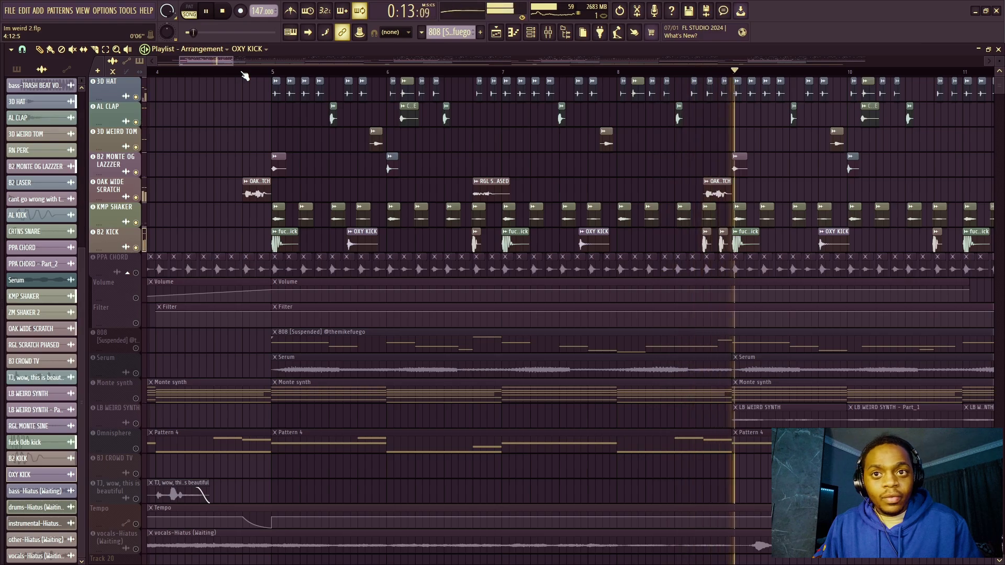
scroll(244, 76, down, 2)
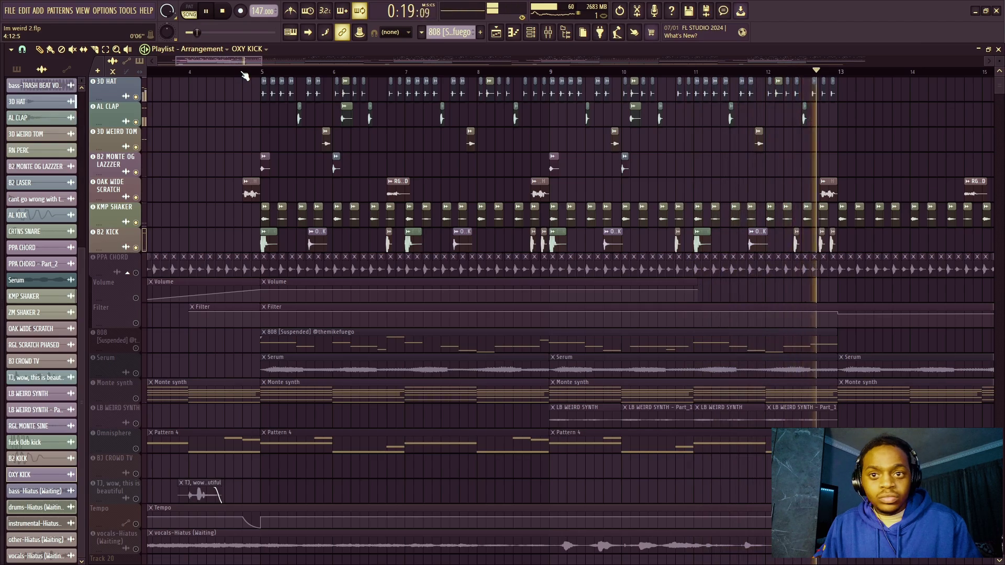
key(space)
- Show the mixer and inspect the +6 DB Soft Clip preset of the TR5 Classic Clipper on the Master track
key(F9)
key(alt+F8)
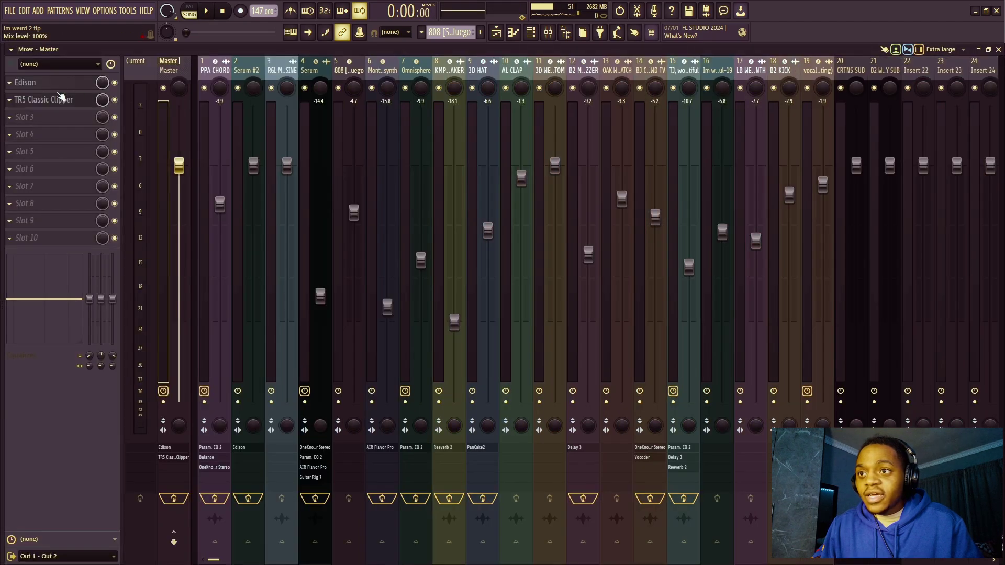
click(30, 100)
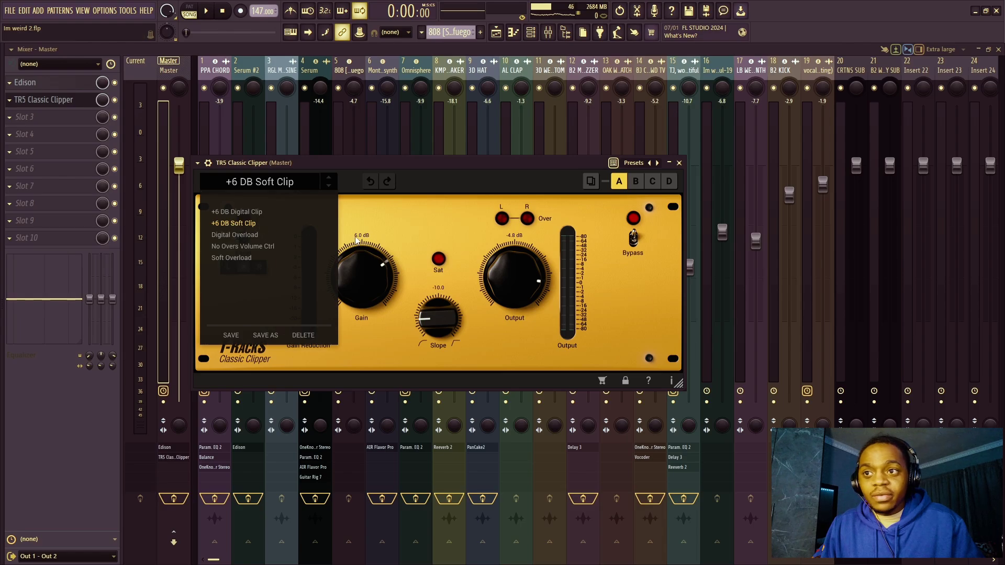
click(375, 222)
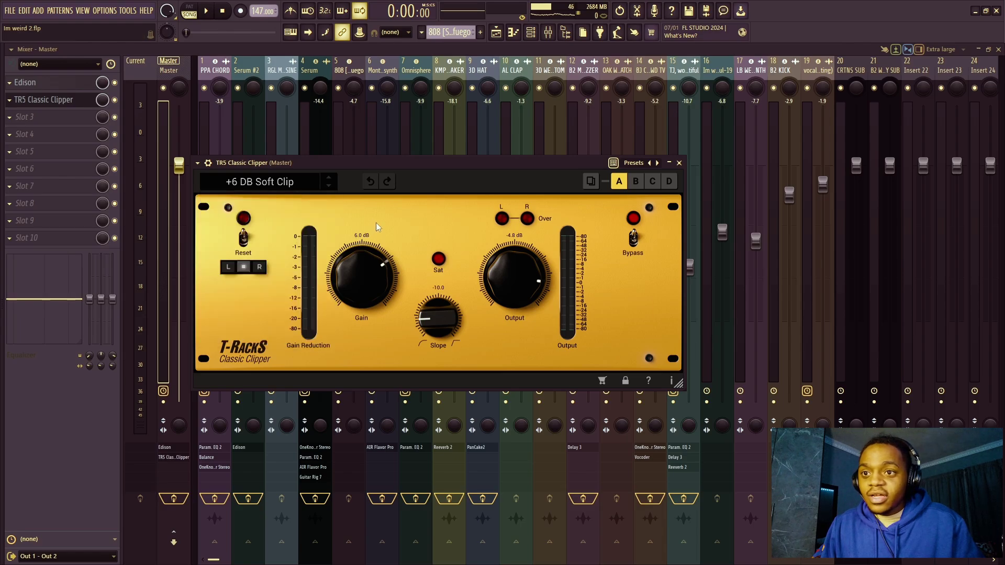
click(679, 163)
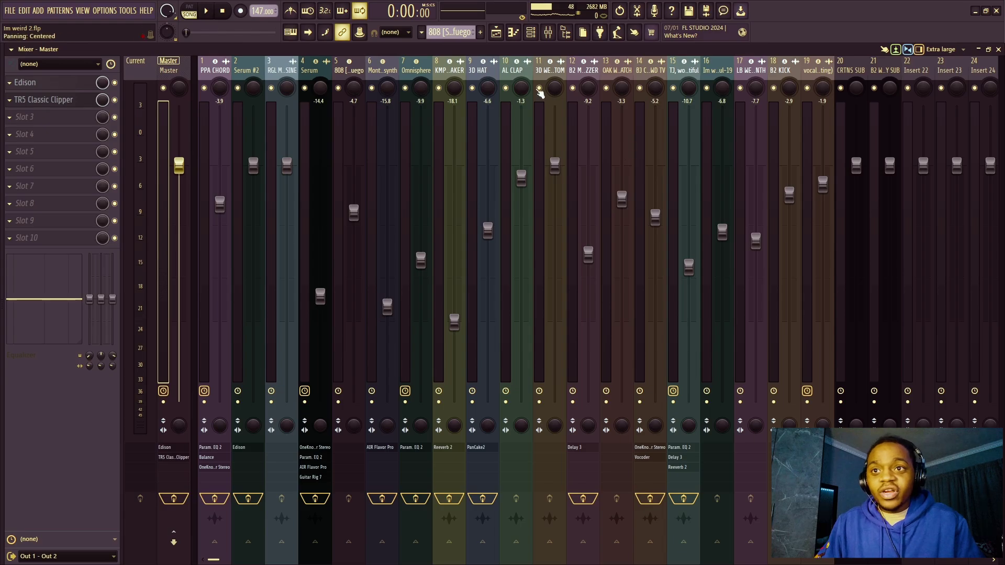
- Re-enable all the muted instrument tracks in the playlist, and show the channel rack
click(552, 34)
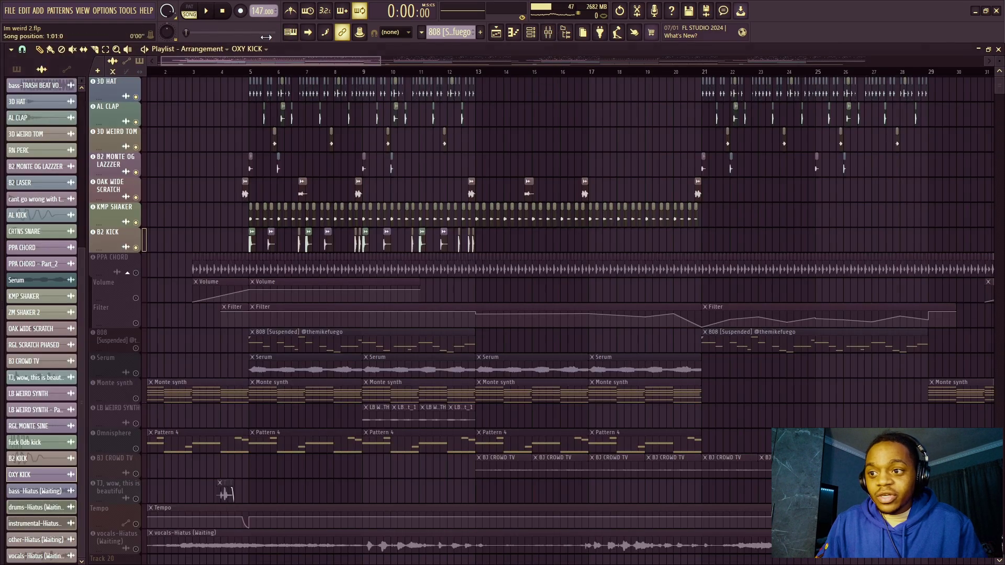
click(195, 276)
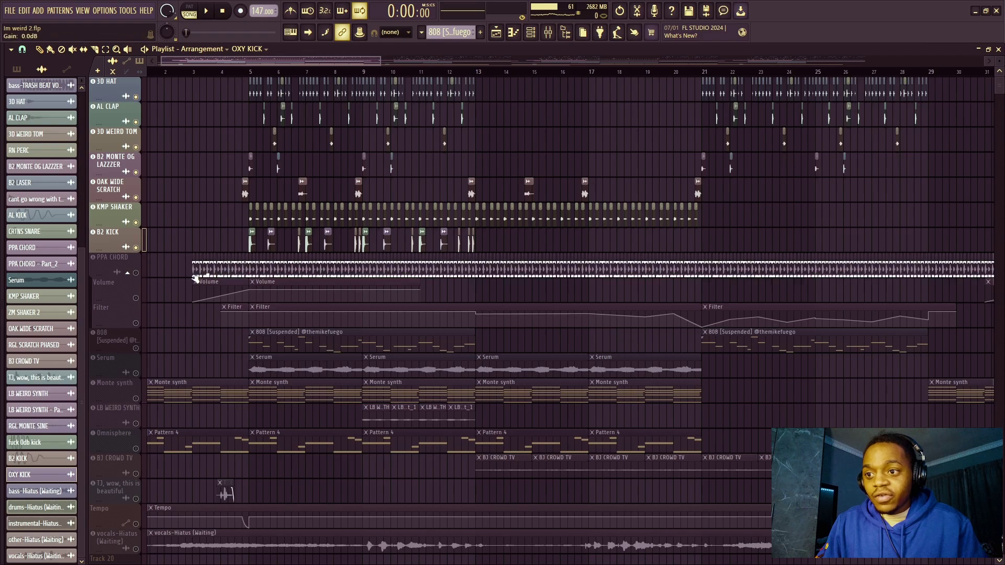
click(190, 282)
click(138, 262)
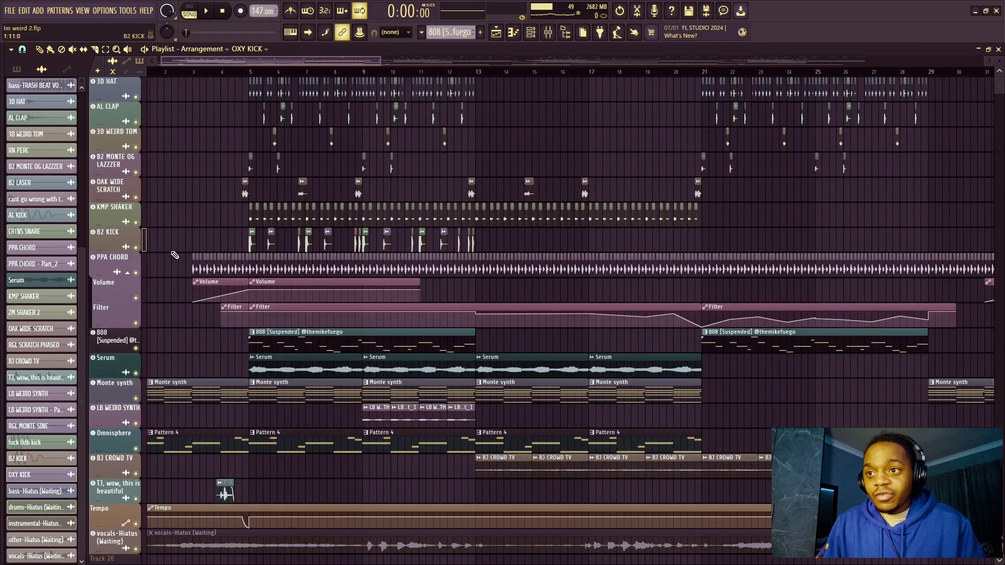
key(F6)
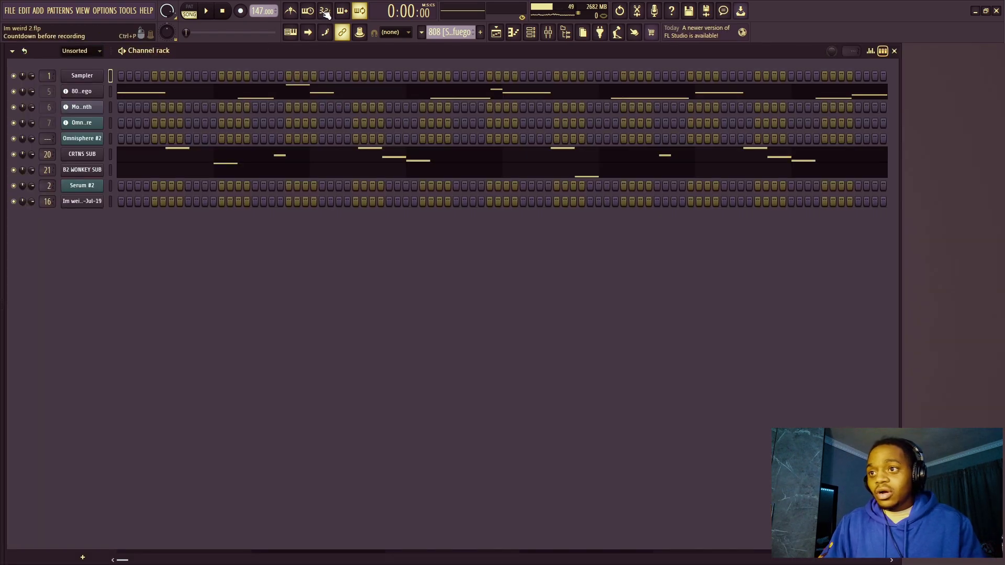